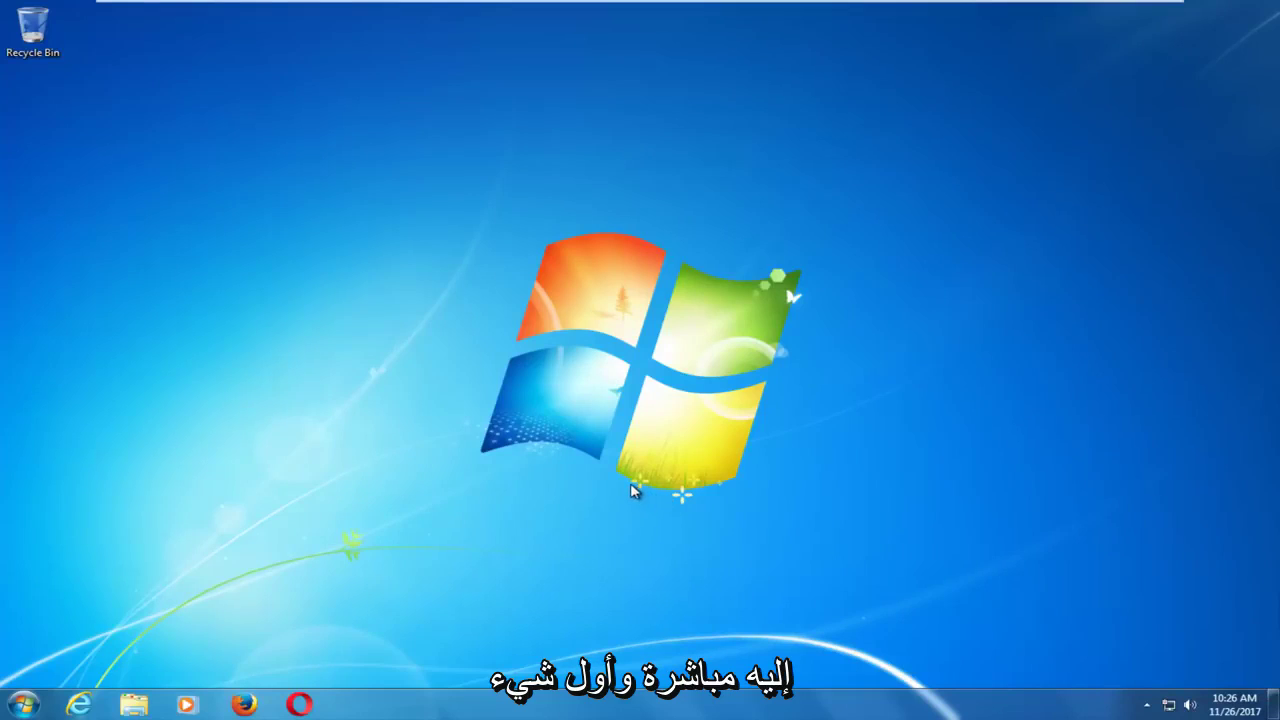
- Launch Firefox from the Windows 7 taskbar
left_click(240, 703)
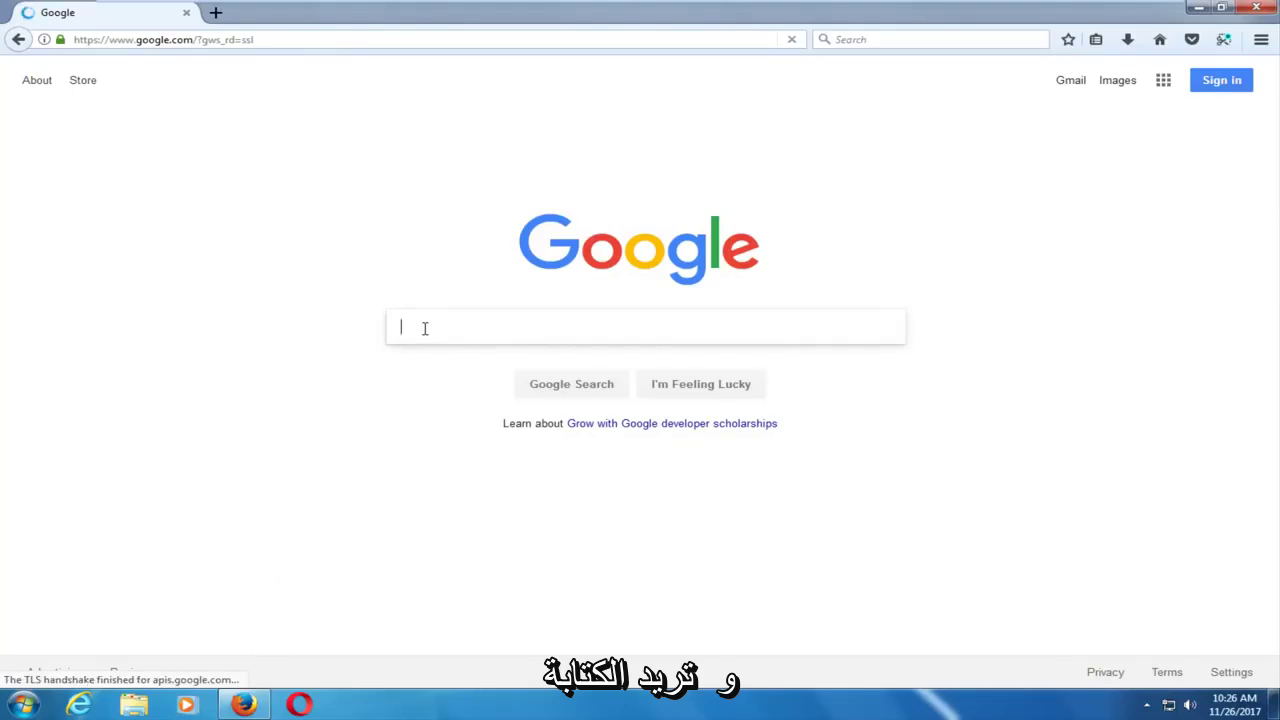
- Search Google for 'windows 10 media creation tool' using the suggested completion
type("windows ")
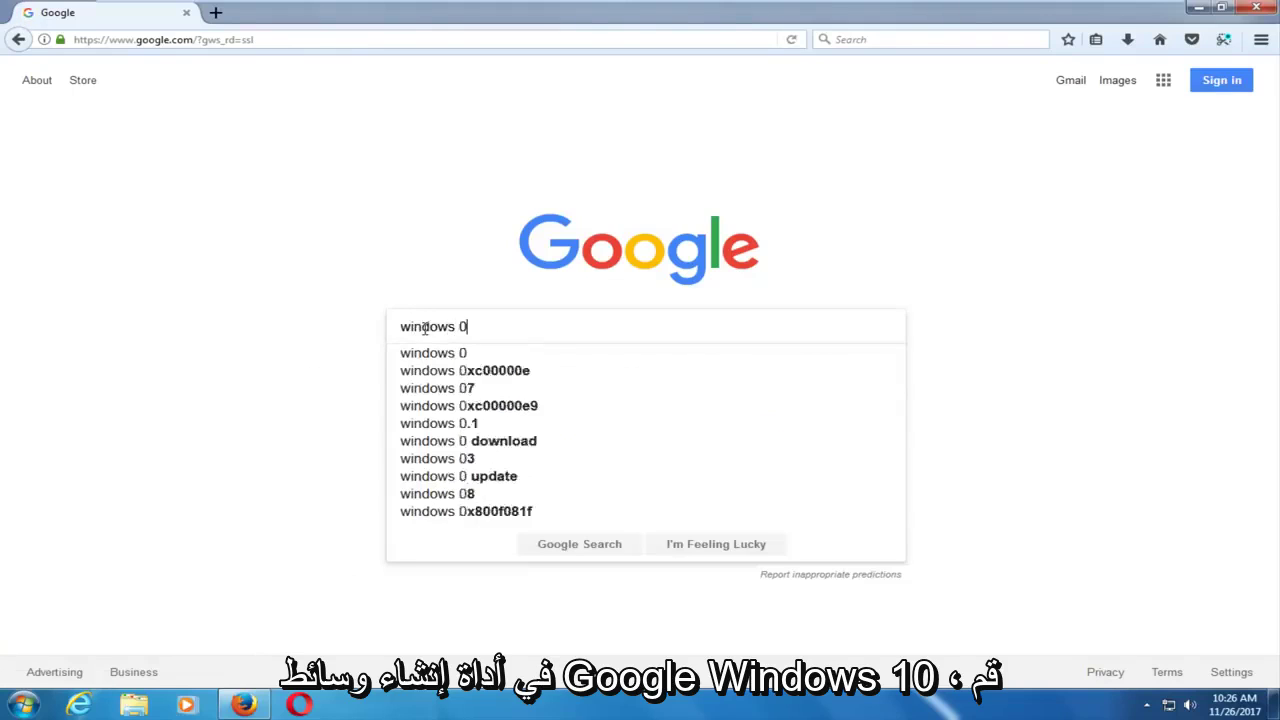
type("10 media")
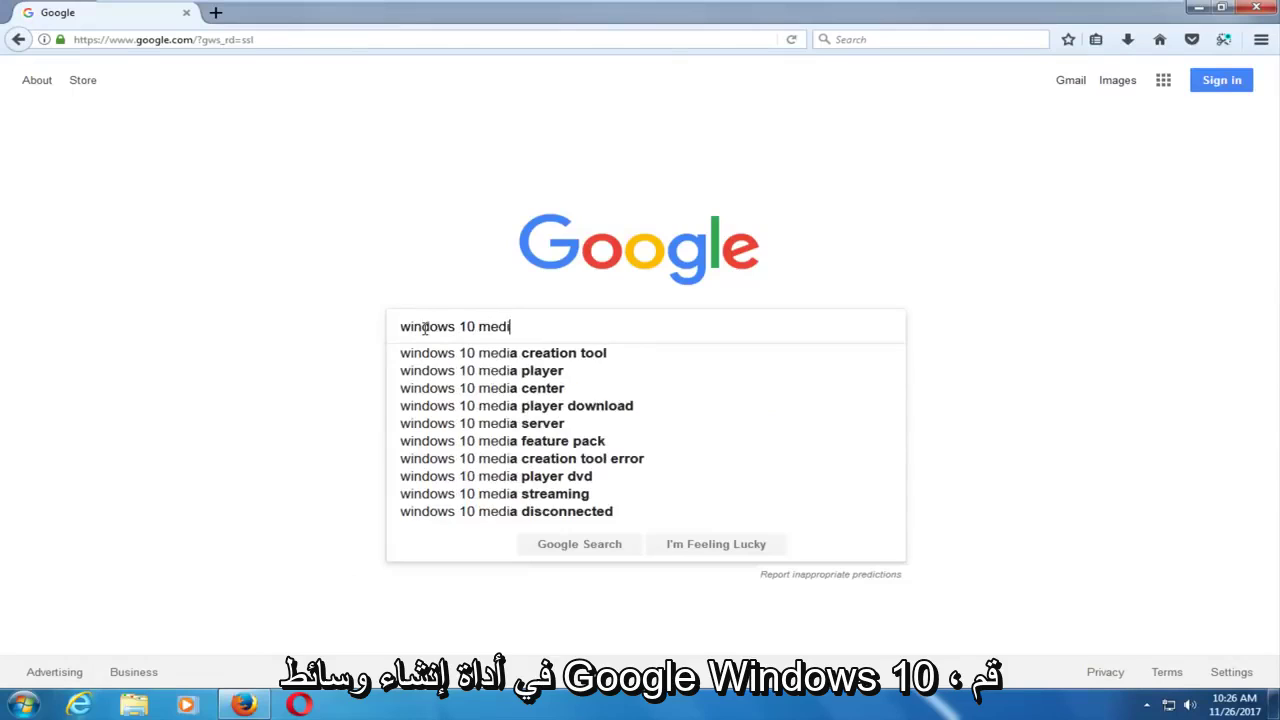
key("Down")
key("Return")
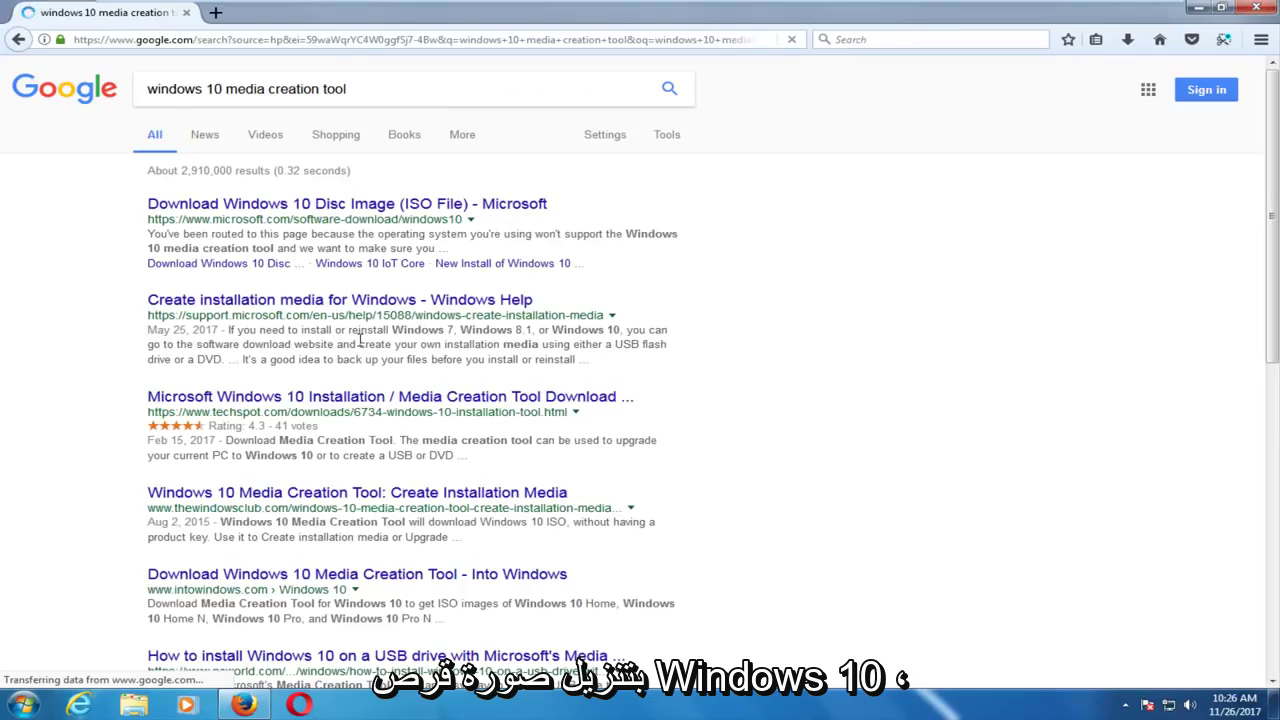
- Download and save MediaCreationTool.exe from Microsoft's Download Windows 10 page
left_click(368, 207)
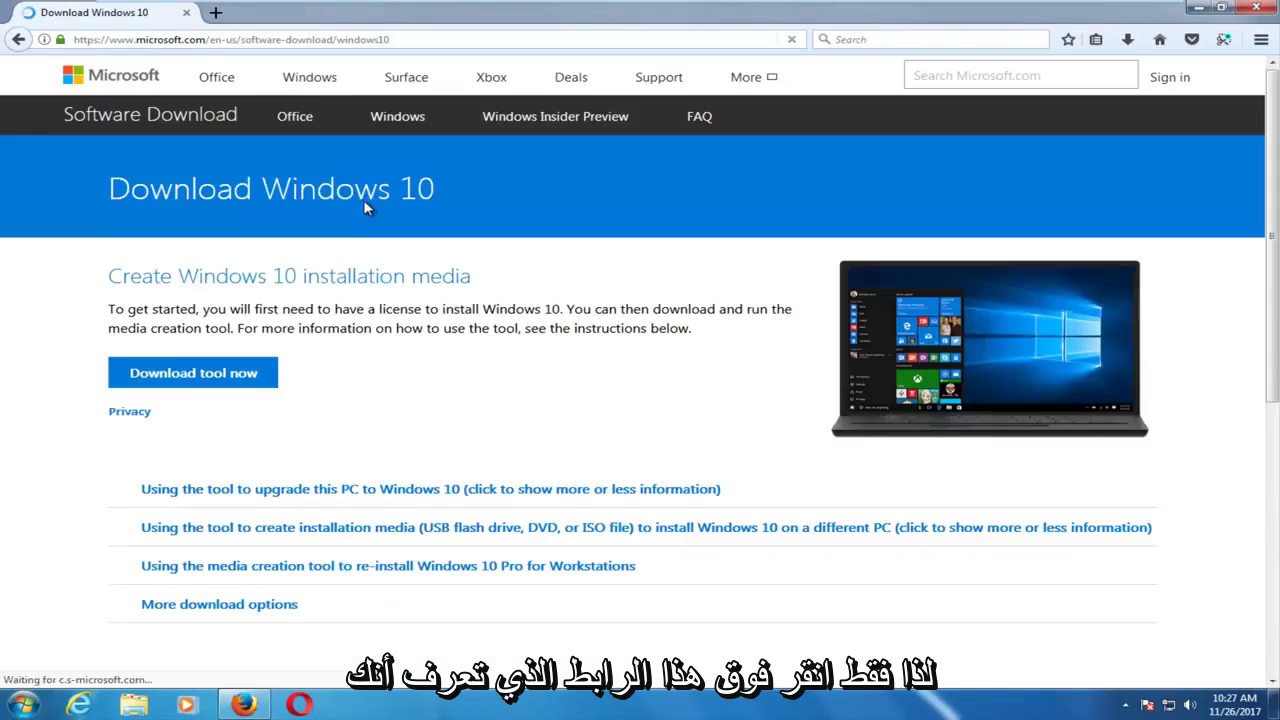
left_click(174, 382)
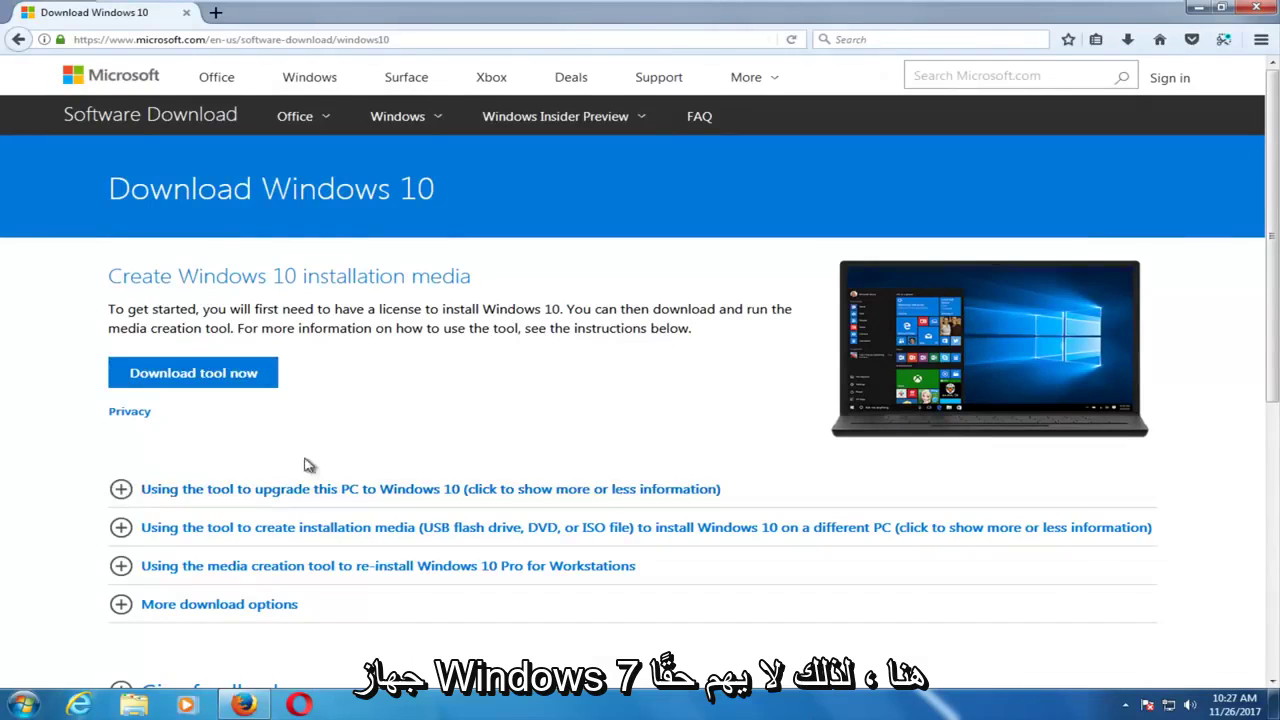
left_click(175, 379)
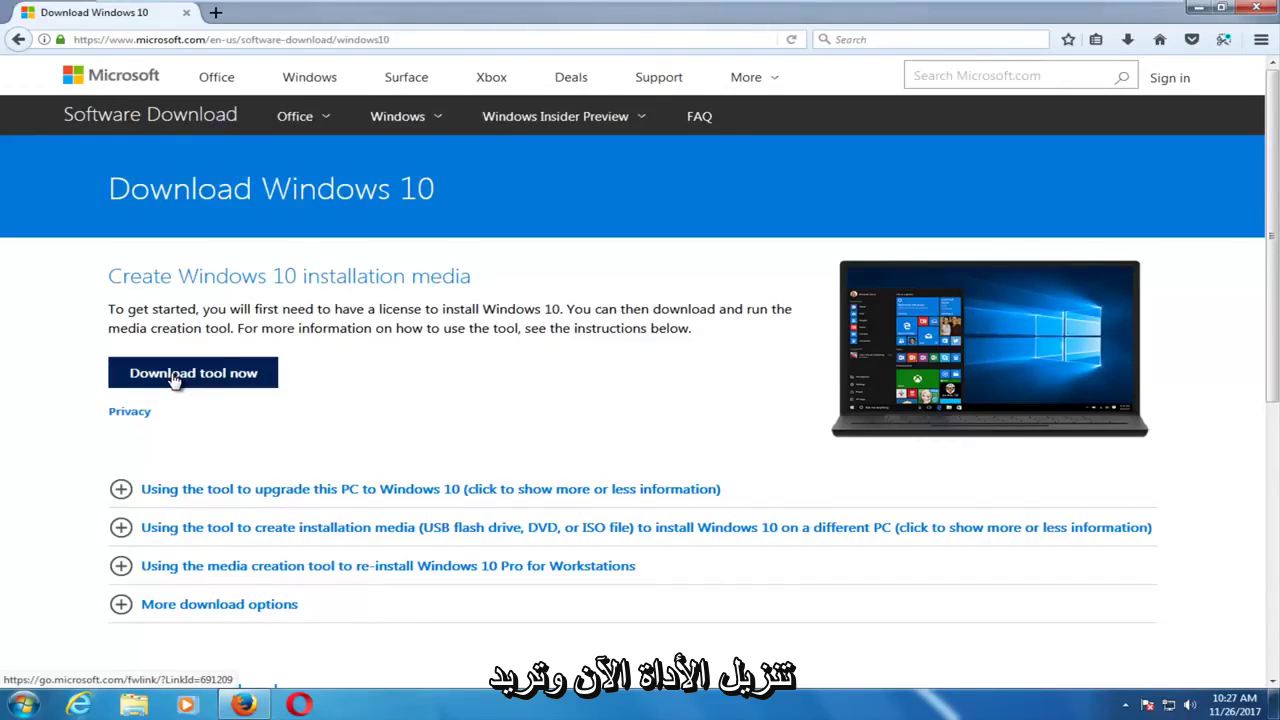
left_click(708, 399)
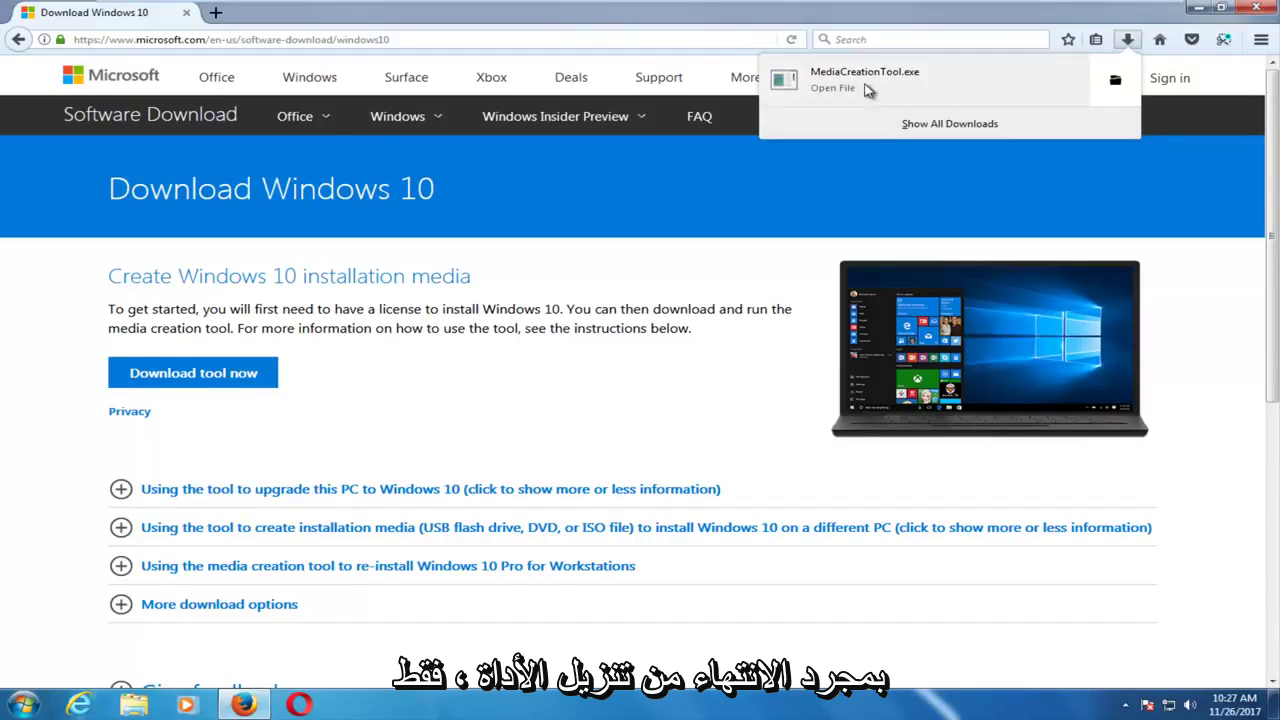
- Run the downloaded MediaCreationTool.exe and grant it administrator permission in User Account Control
left_click(866, 87)
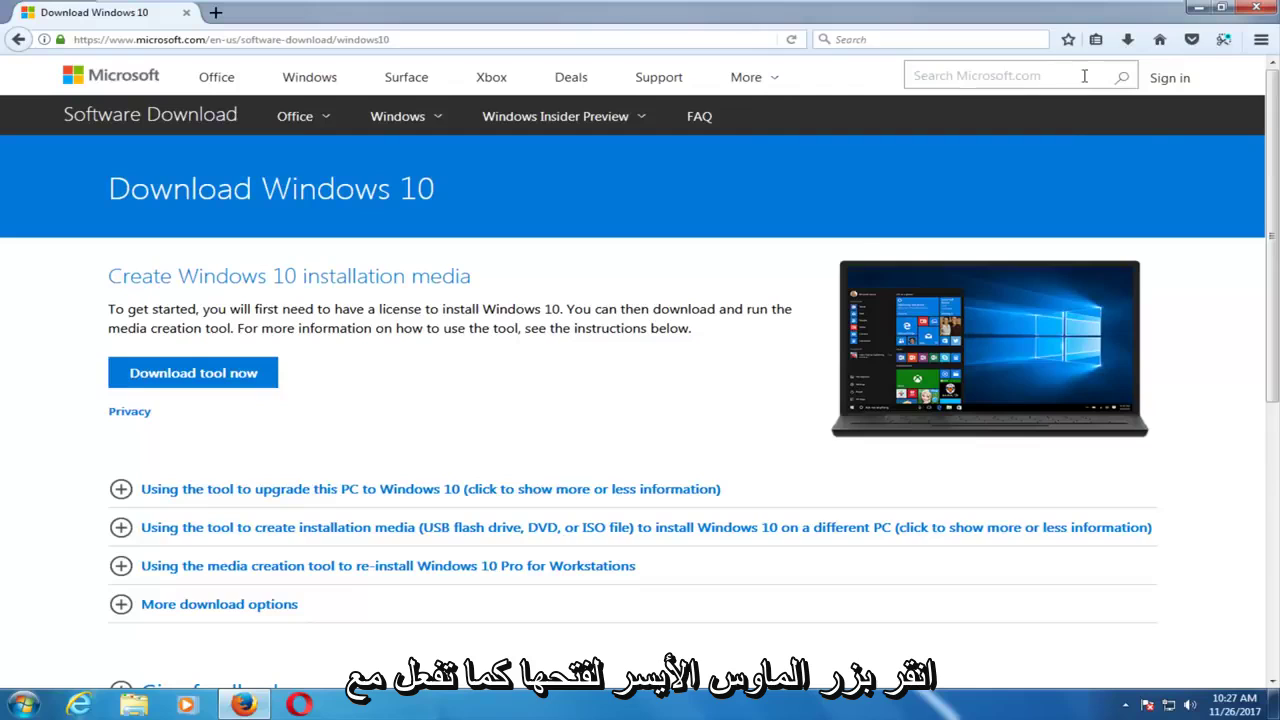
left_click(1199, 8)
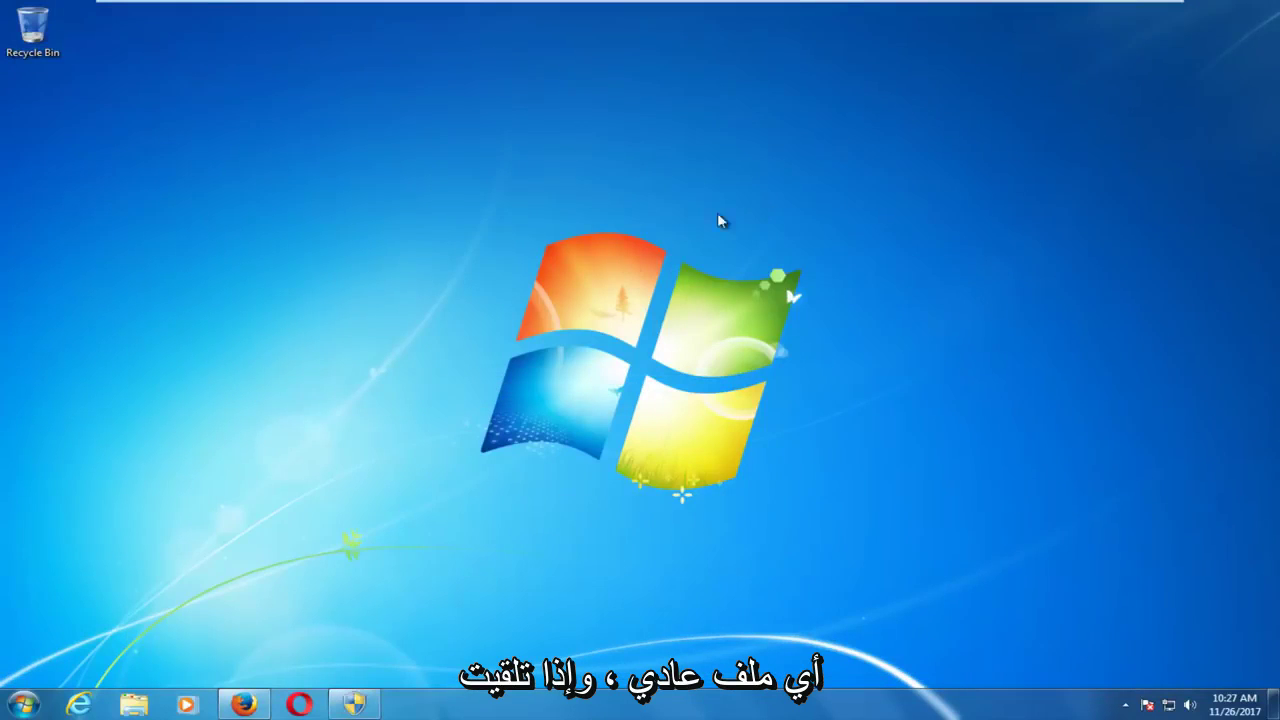
left_click(356, 706)
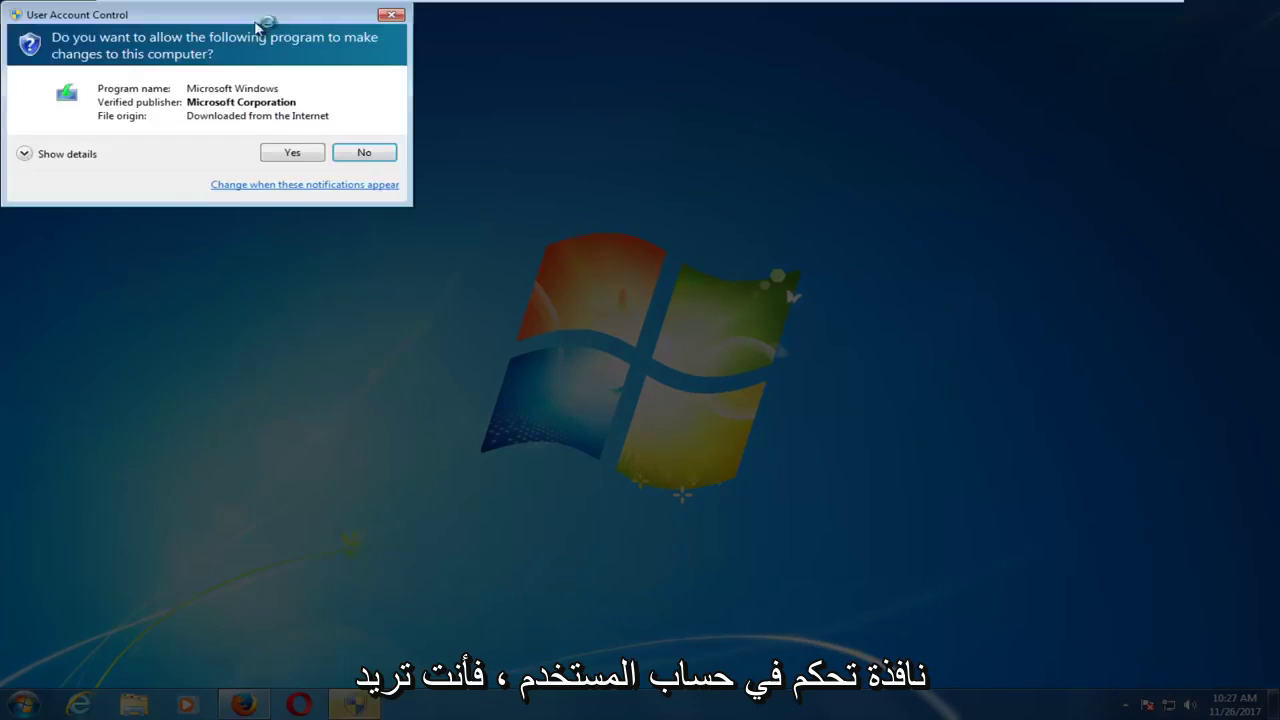
left_click(708, 381)
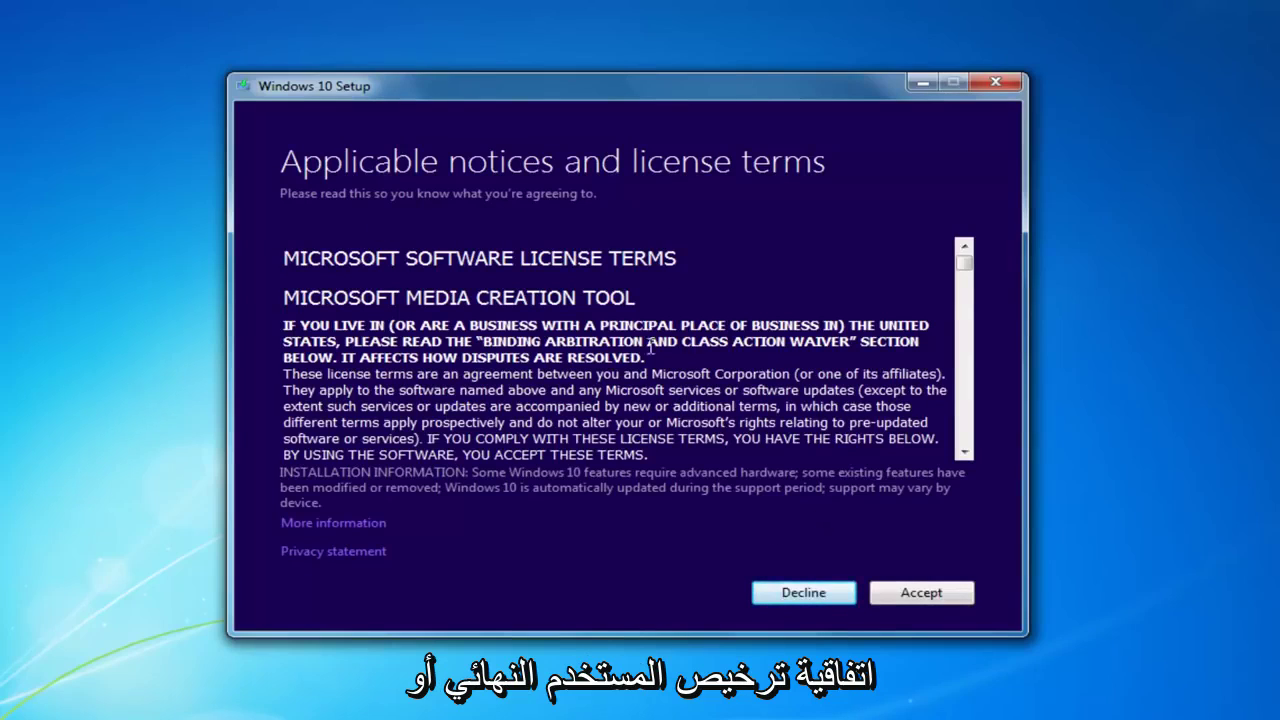
- Accept the licence terms and choose 'Create installation media (USB flash drive, DVD, or ISO file) for another PC'
left_click(912, 594)
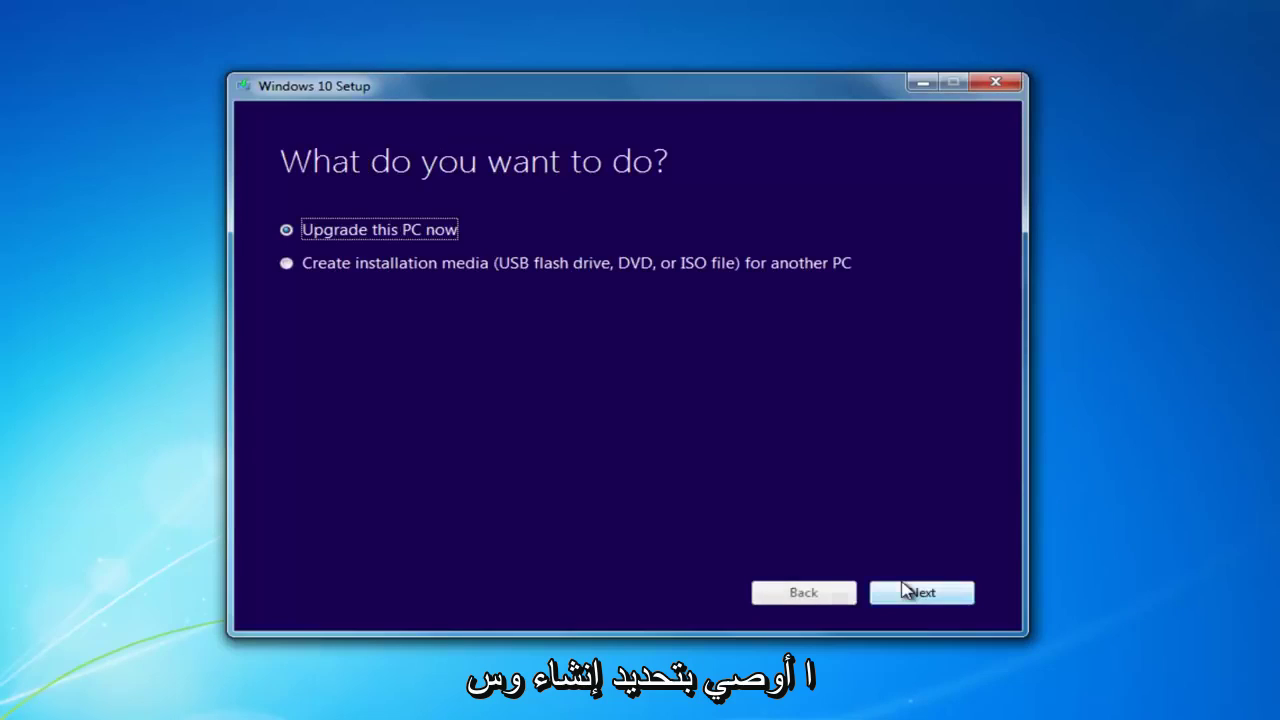
left_click(365, 266)
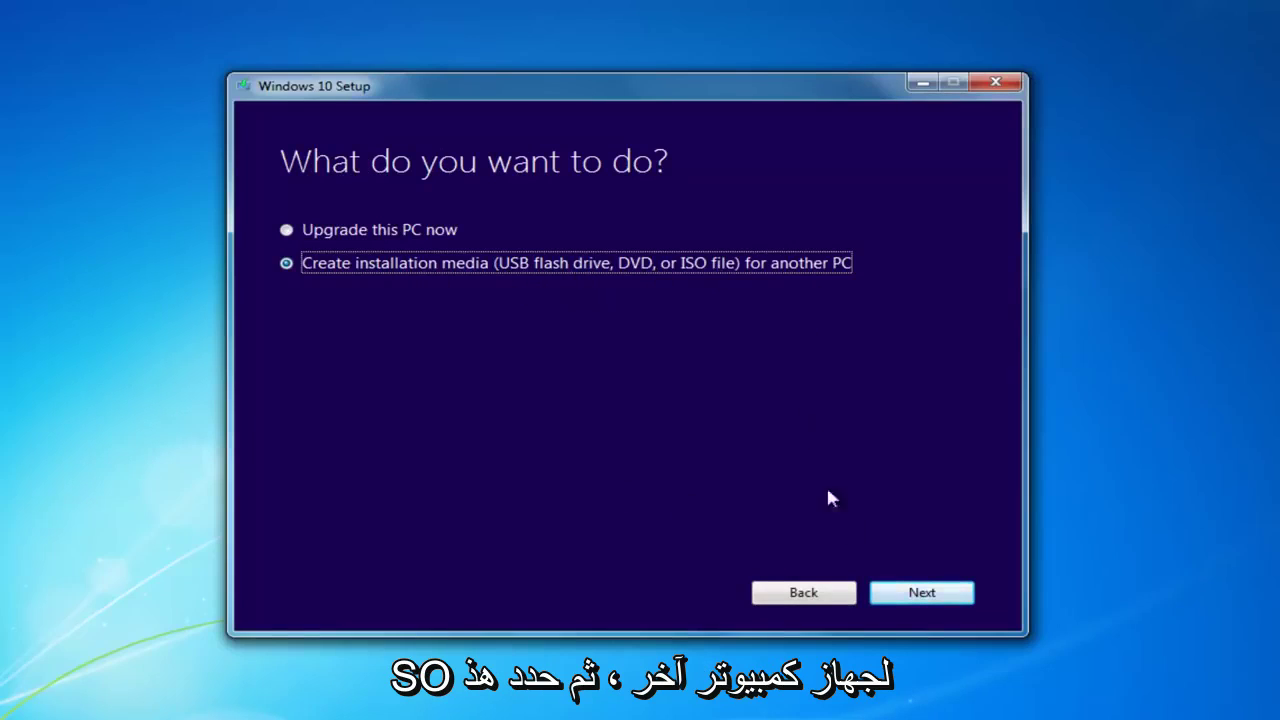
left_click(895, 592)
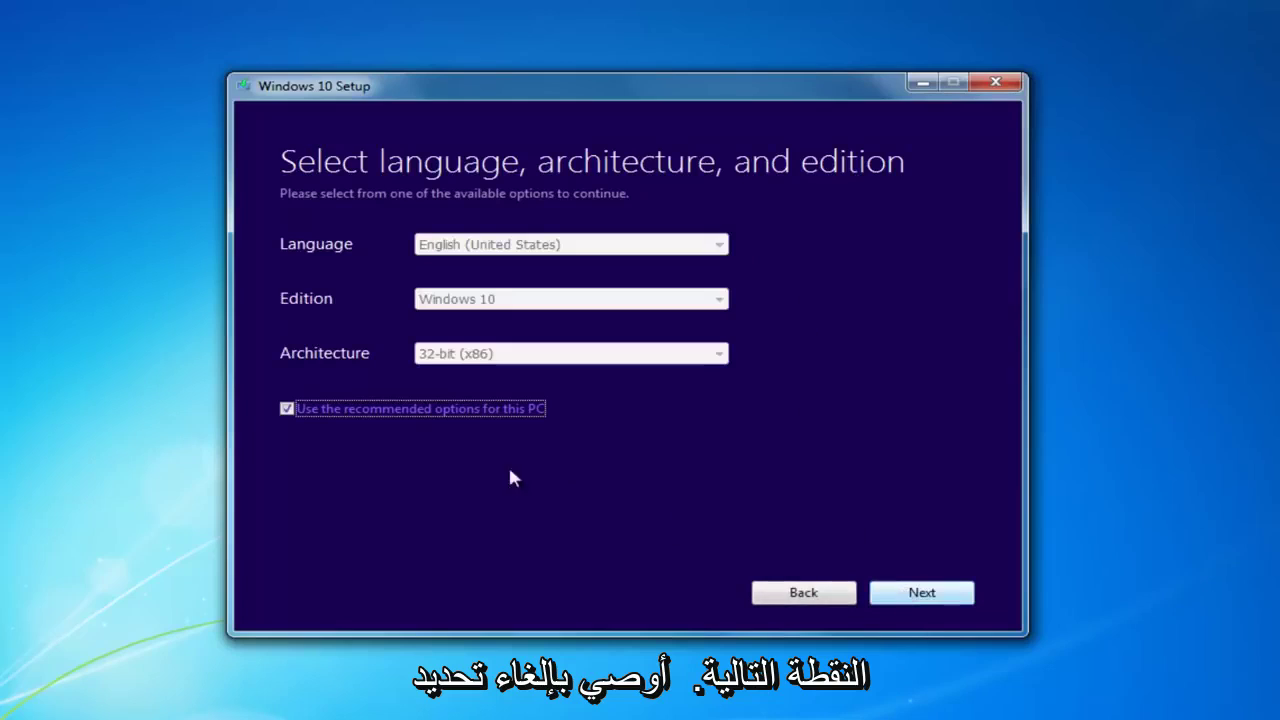
- Review the English (United States), Windows 10, 32-bit (x86) settings and continue to media selection
left_click(286, 409)
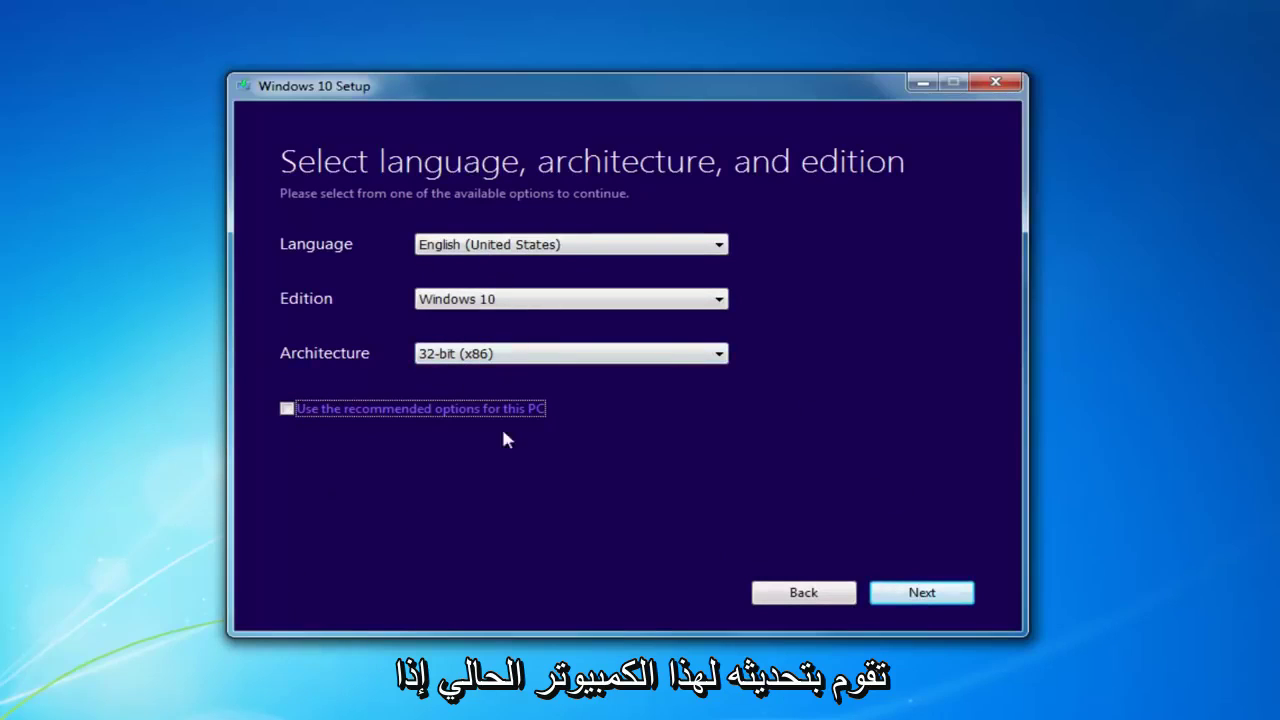
left_click(84, 305)
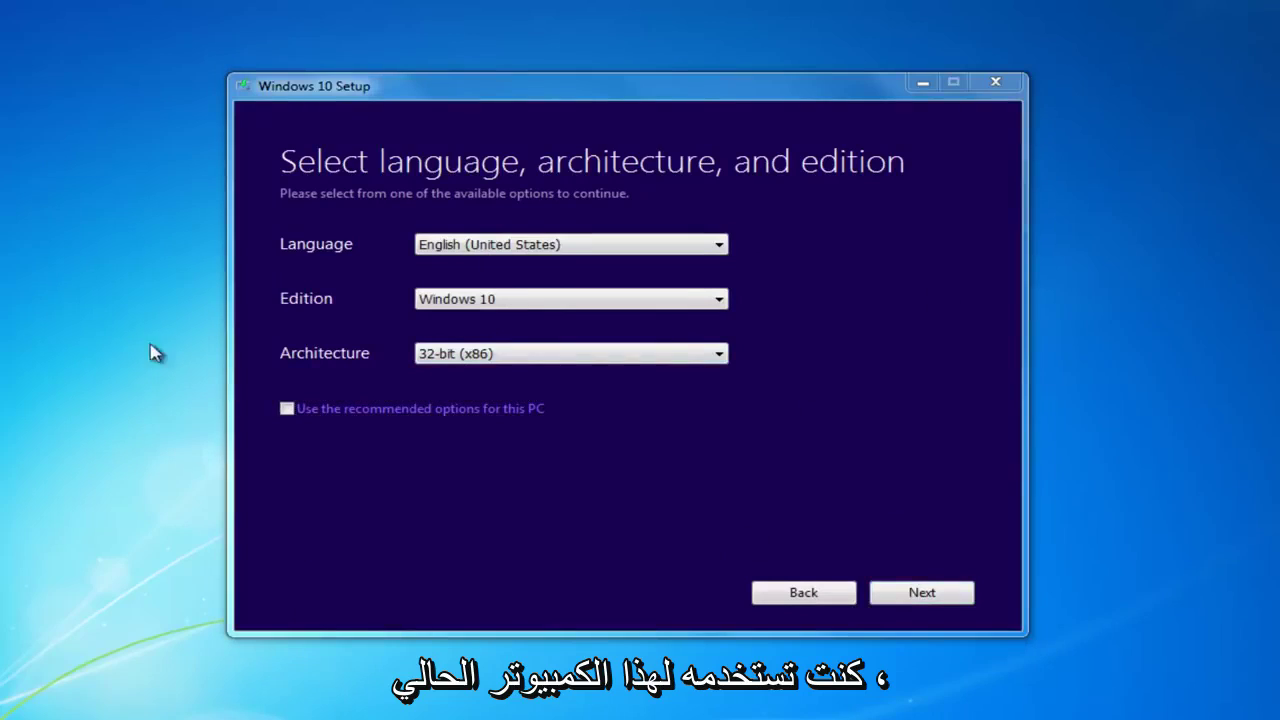
left_click(300, 409)
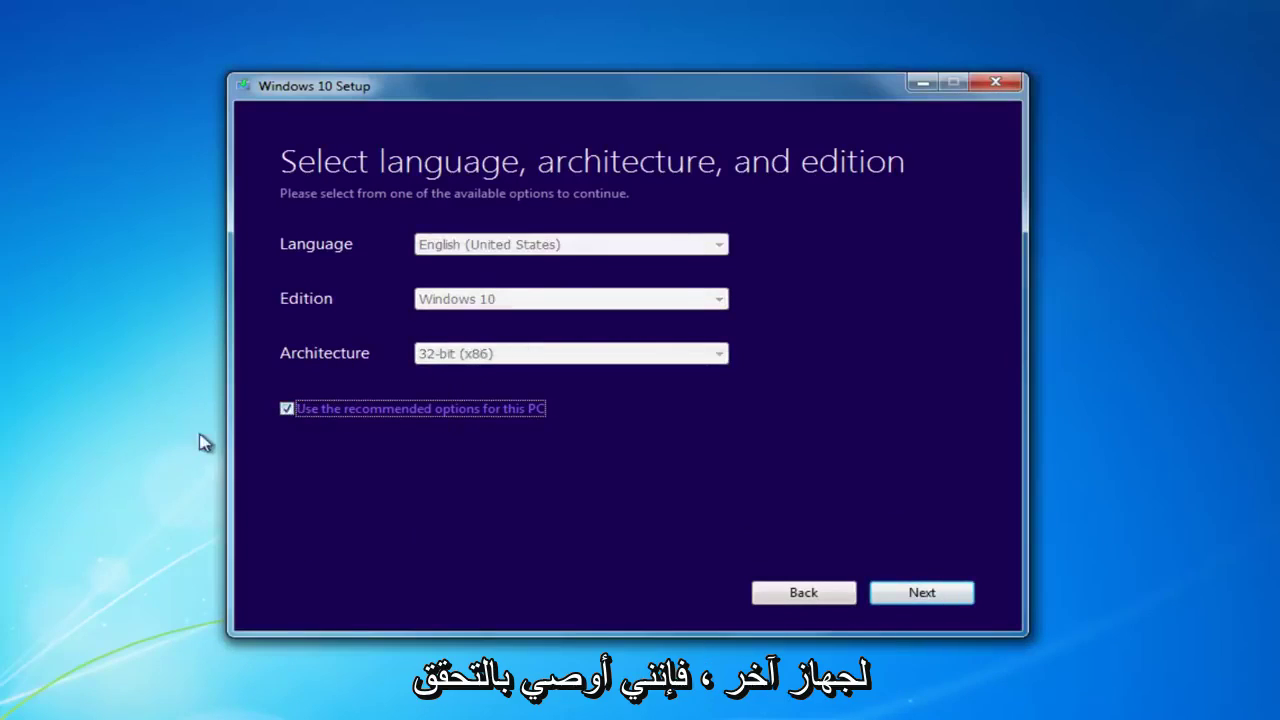
left_click(287, 409)
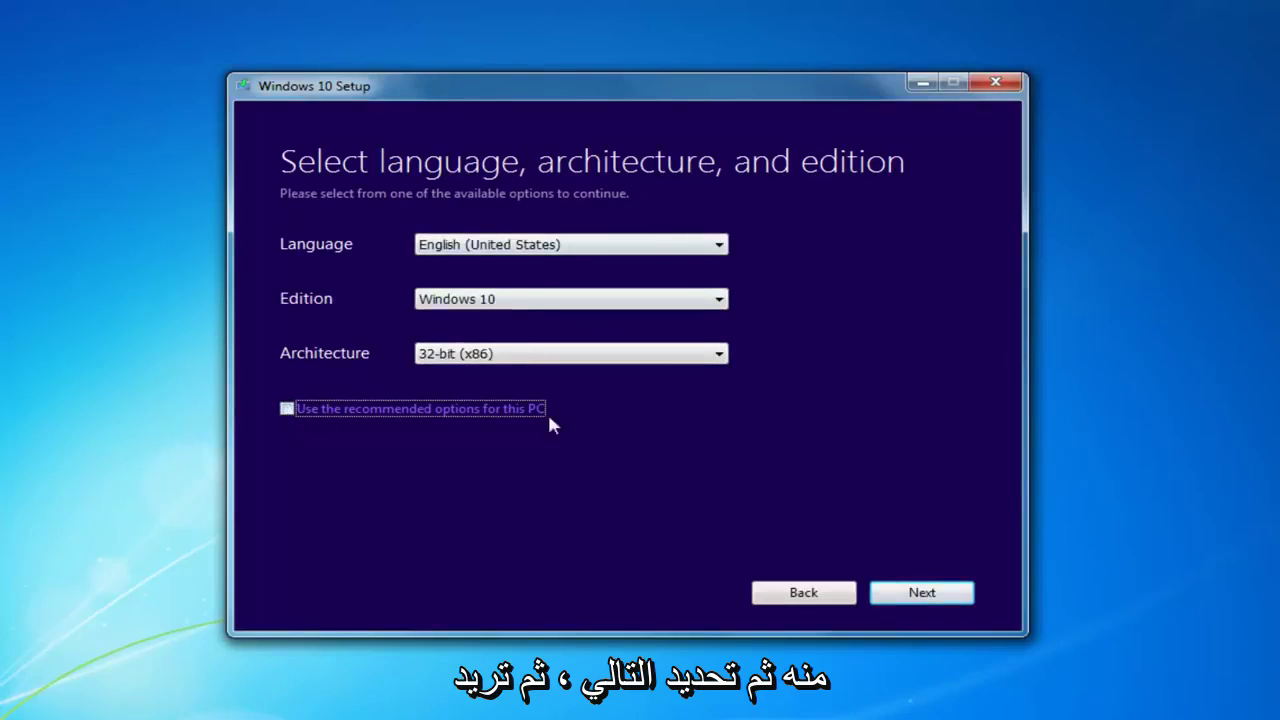
left_click(926, 600)
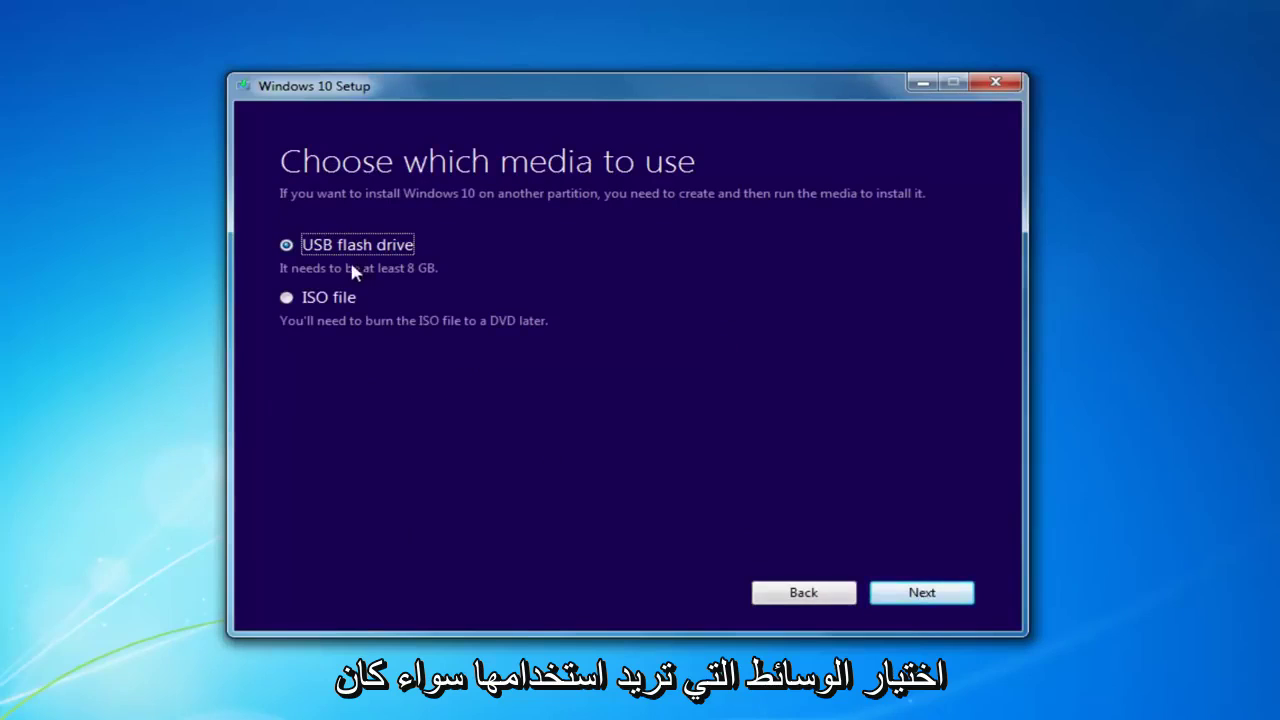
- Pick ISO file instead of USB flash drive as the media type and proceed to the save-path dialog
left_click(296, 297)
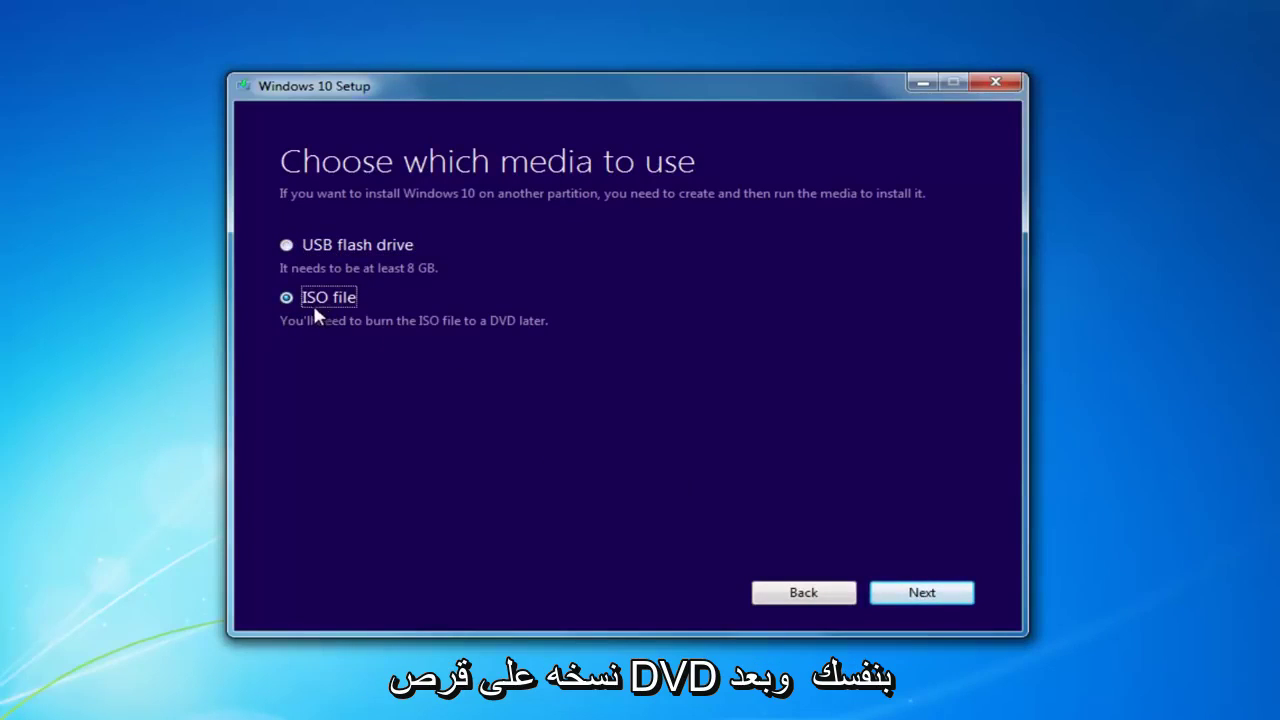
left_click(299, 247)
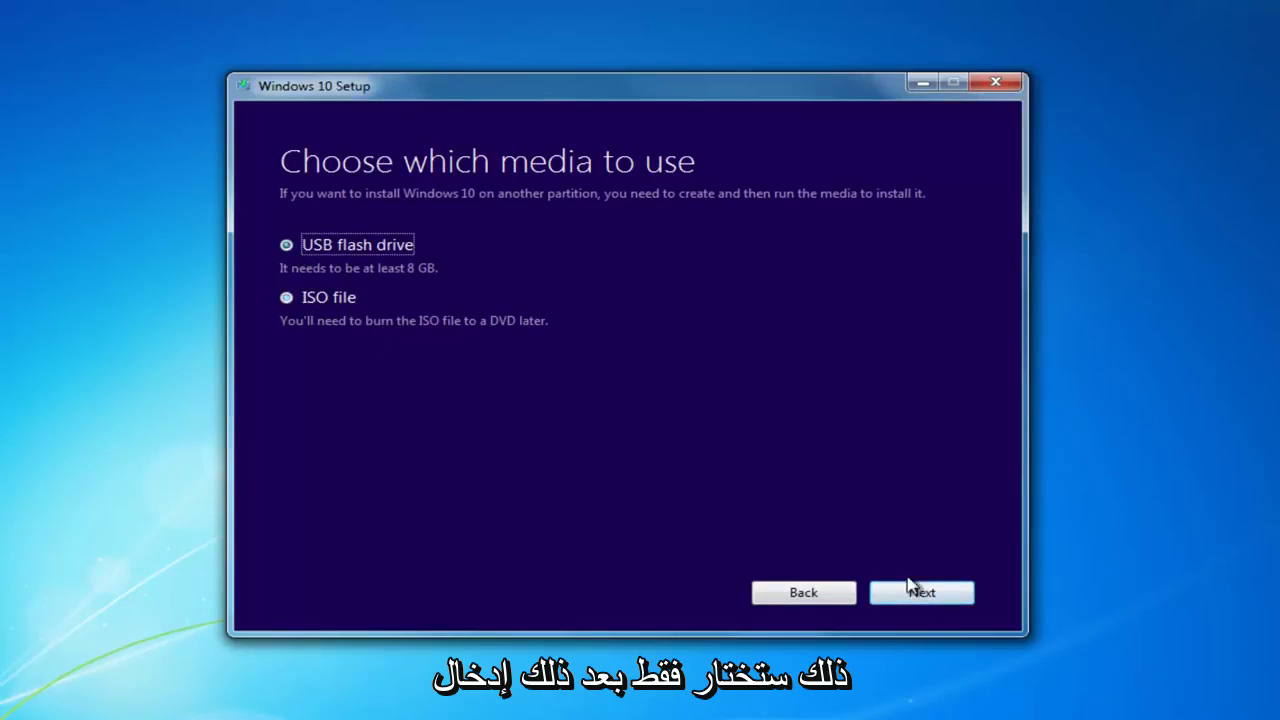
left_click(914, 593)
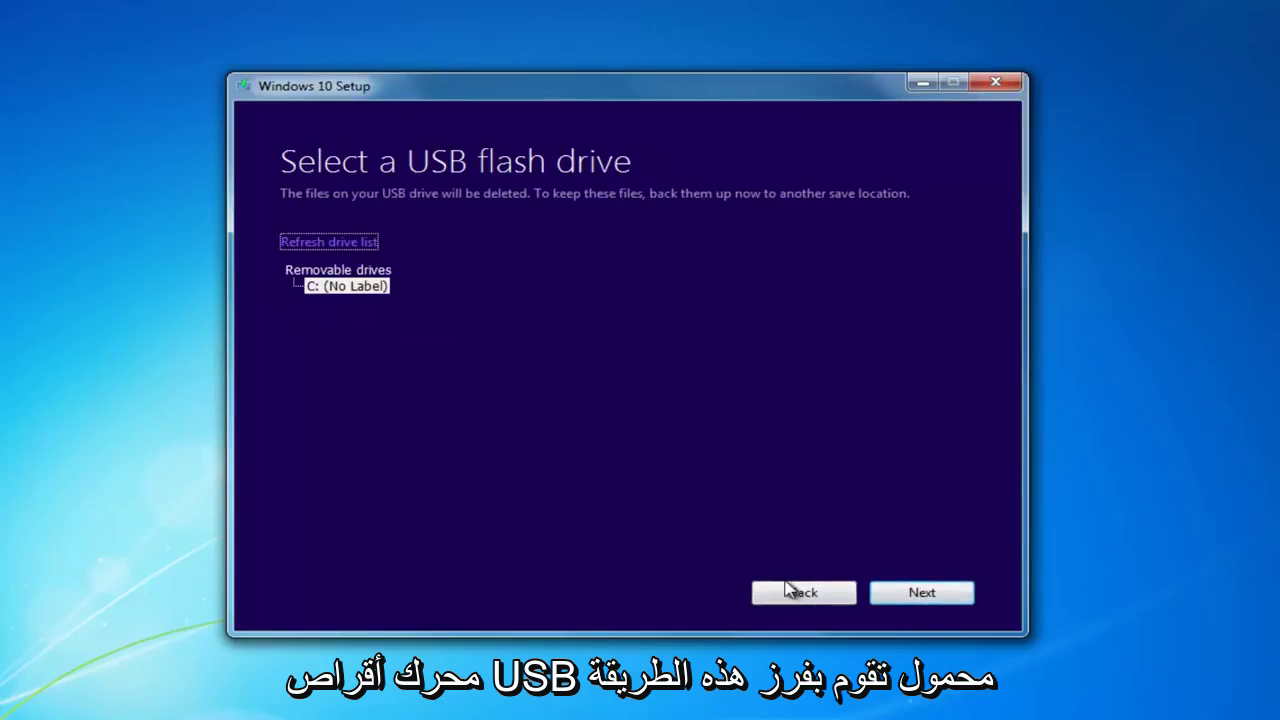
left_click(791, 592)
left_click(312, 298)
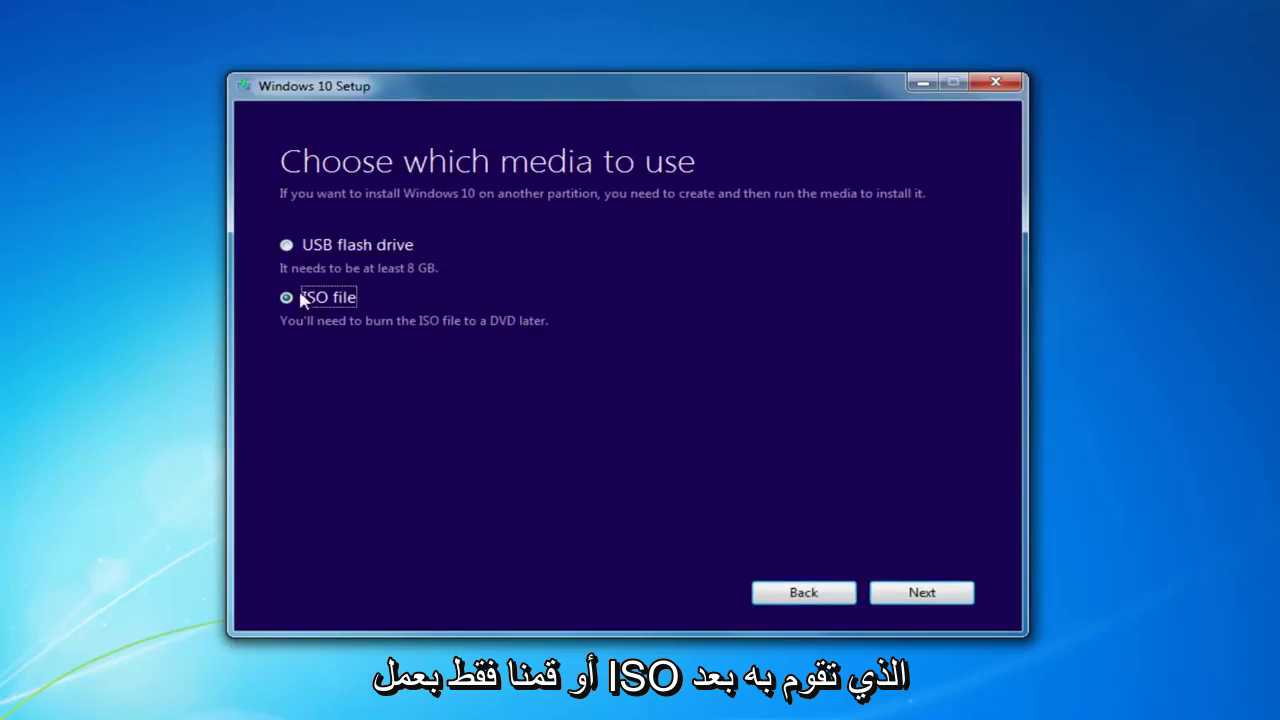
left_click(895, 596)
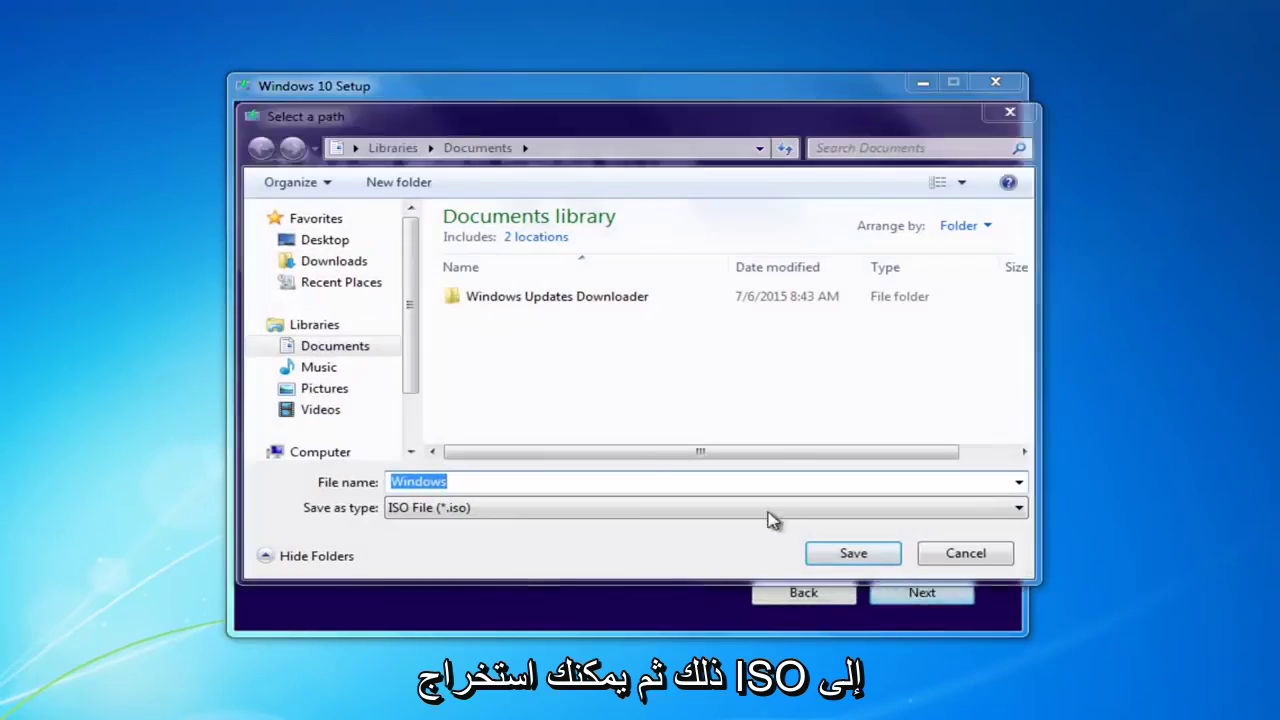
- Save the Windows 10 ISO file to the Desktop
left_click(318, 243)
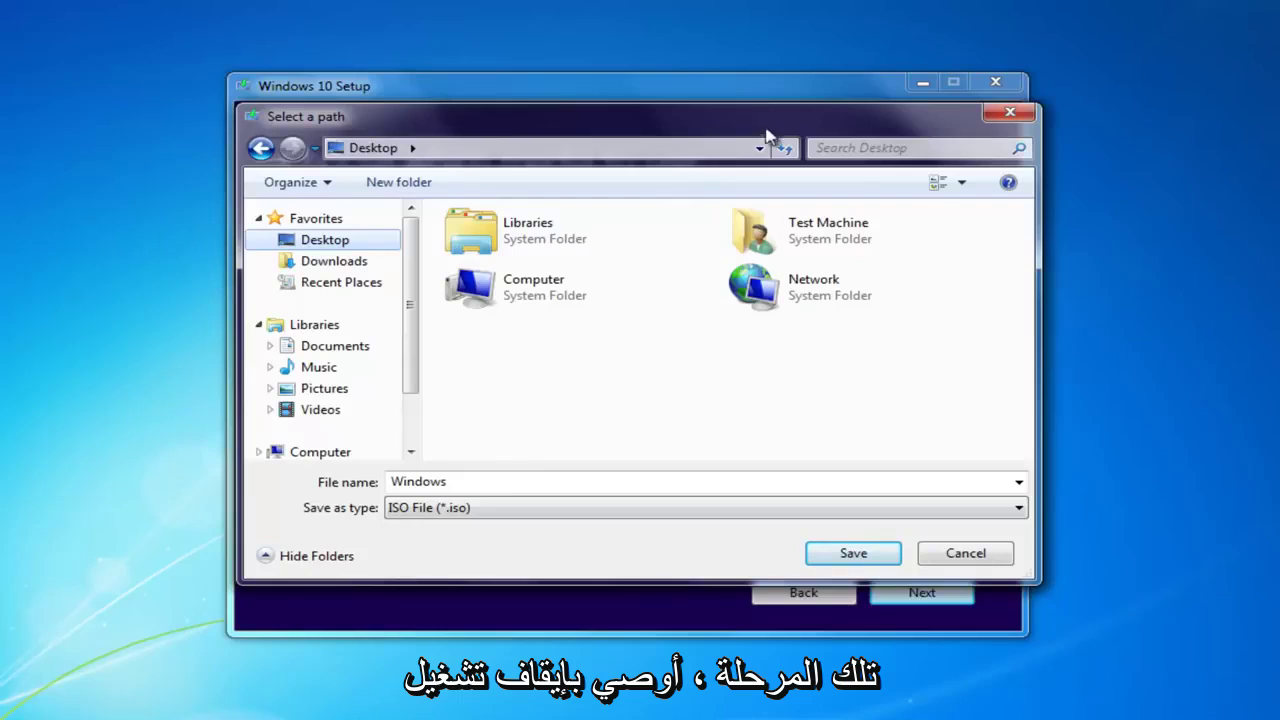
key("Escape")
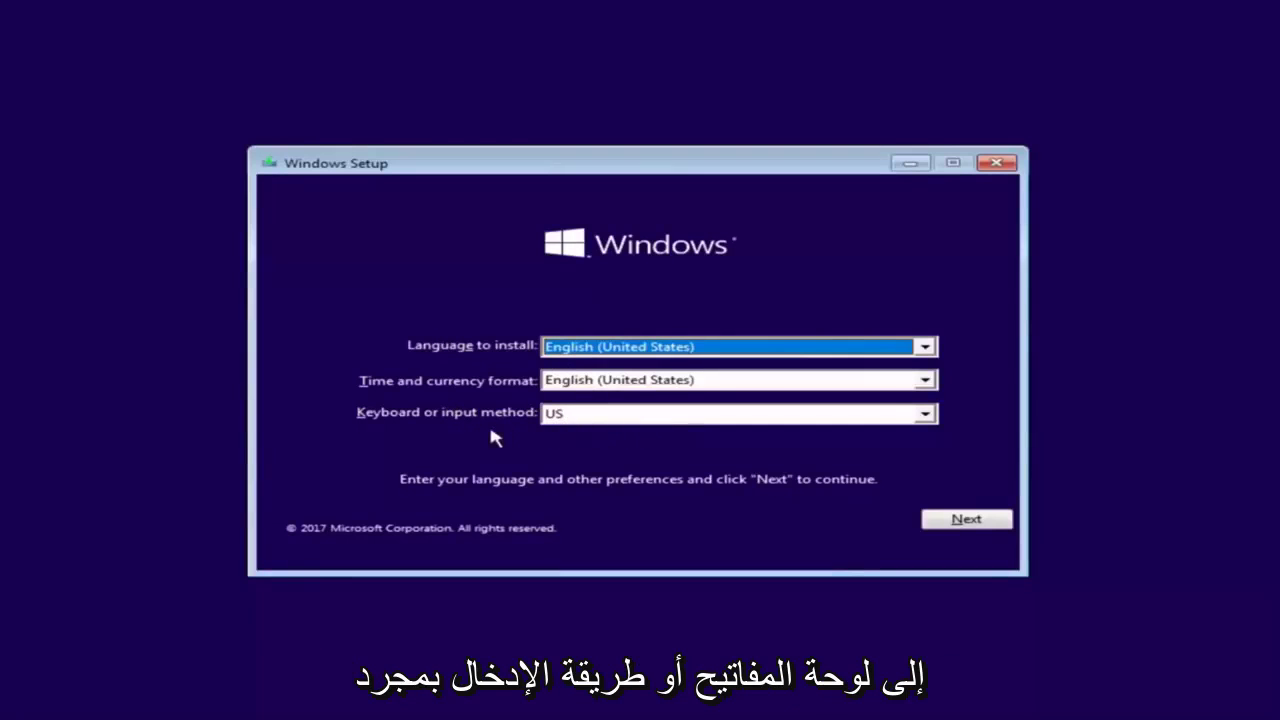
- Keep English (United States) language and US keyboard, then start the Windows installation
left_click(925, 530)
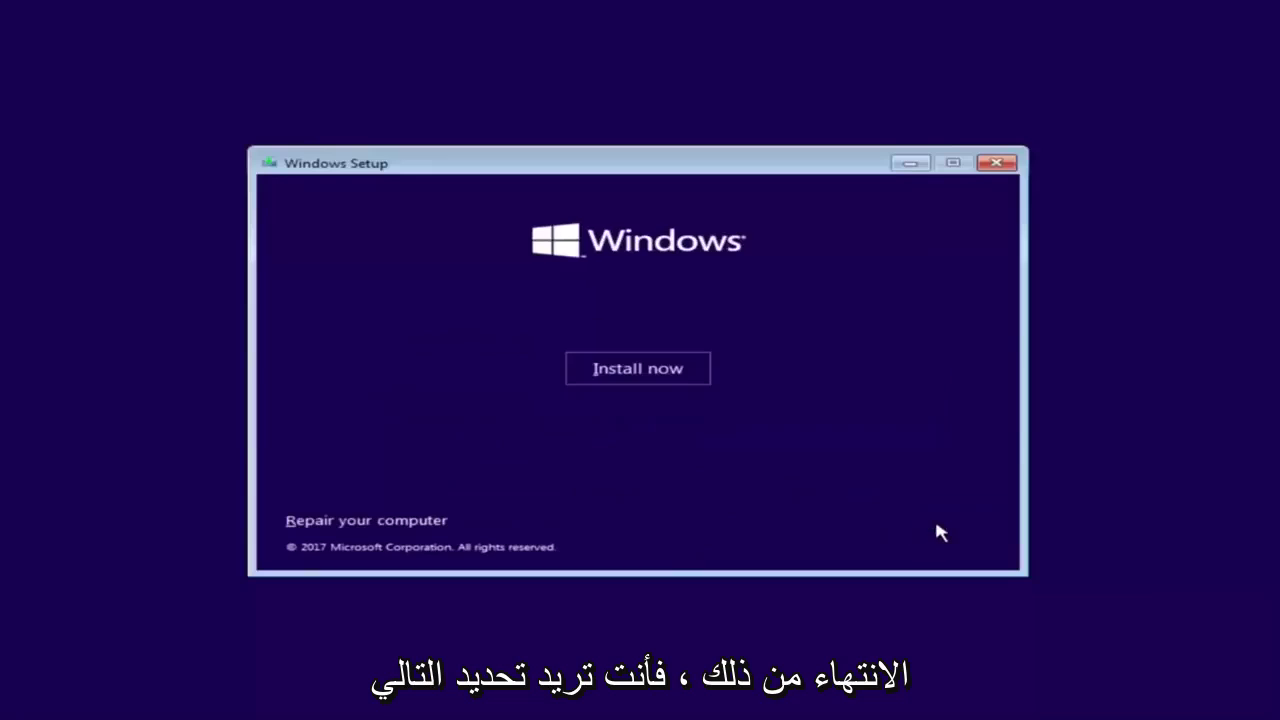
left_click(612, 377)
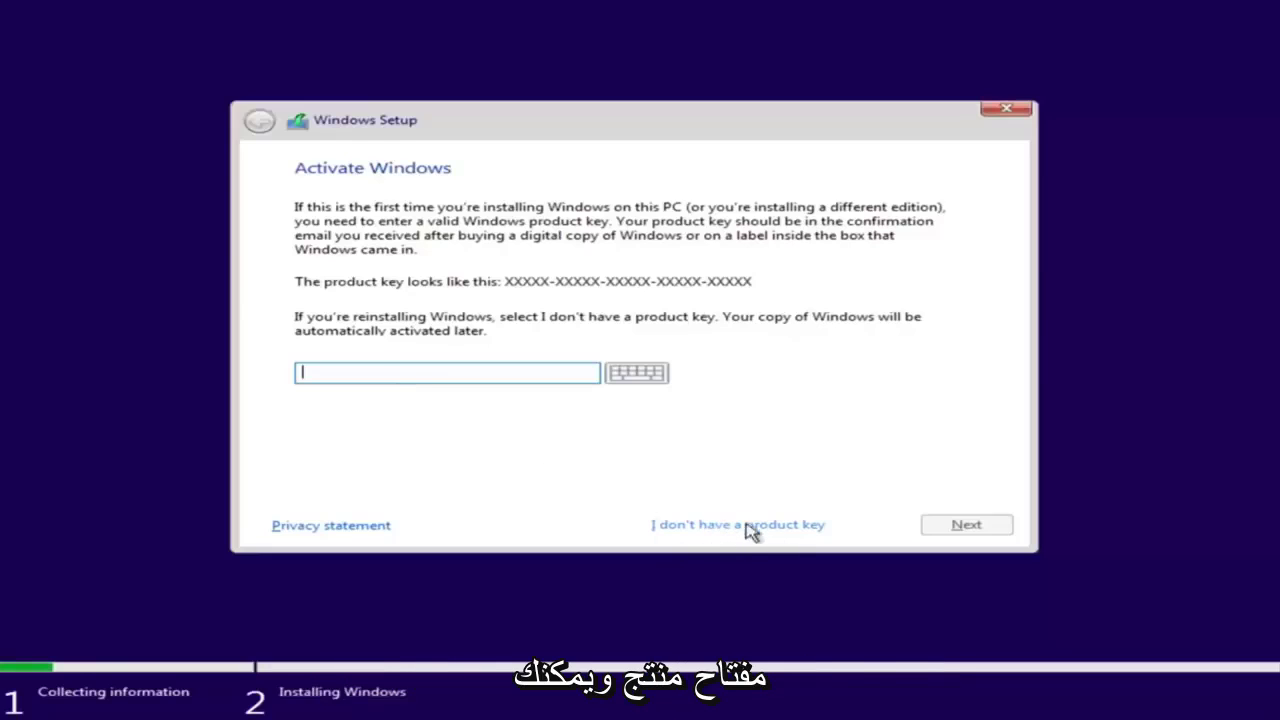
- Skip the product key and choose Windows 10 Pro (x86) from the edition list
left_click(688, 527)
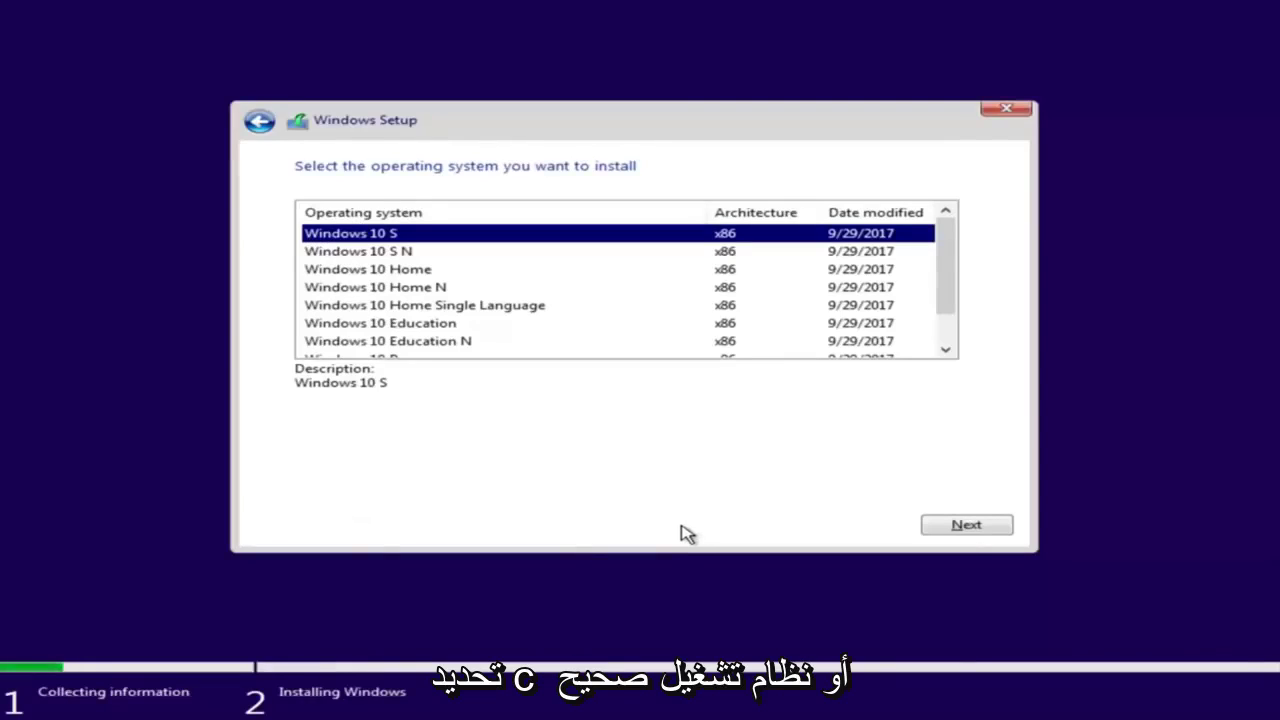
scroll(938, 285, "down", 1)
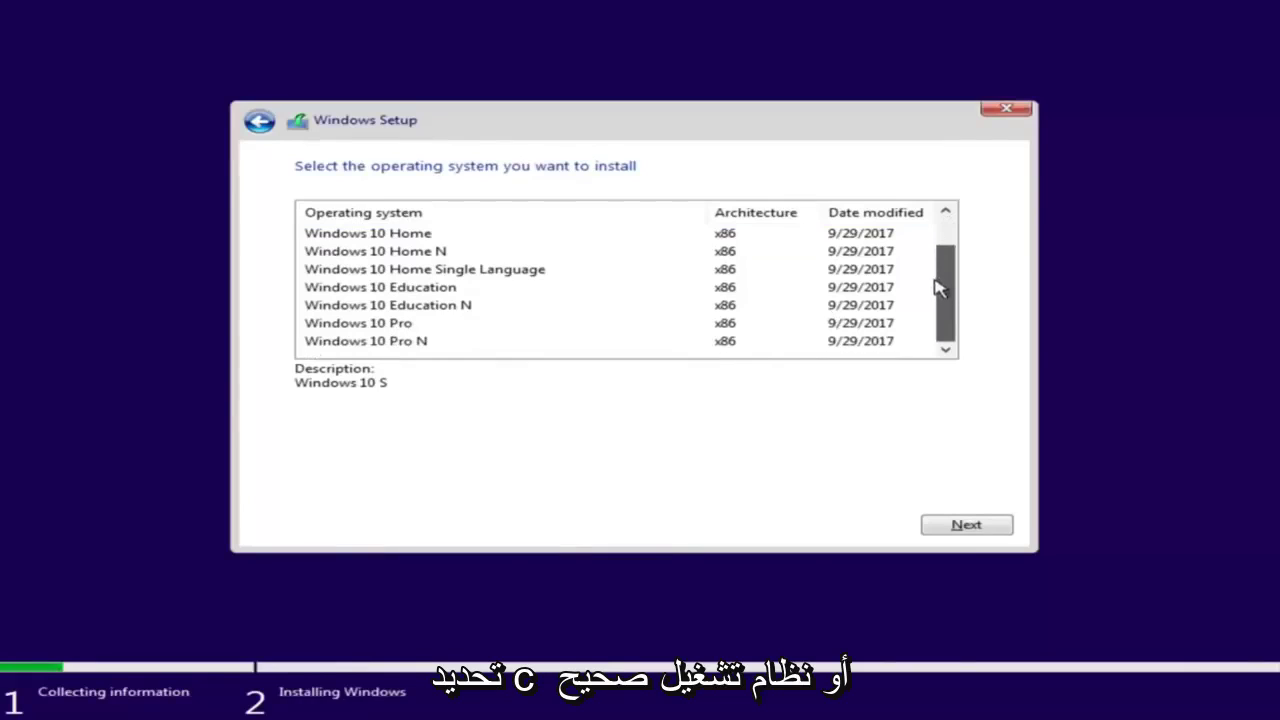
scroll(931, 300, "up", 1)
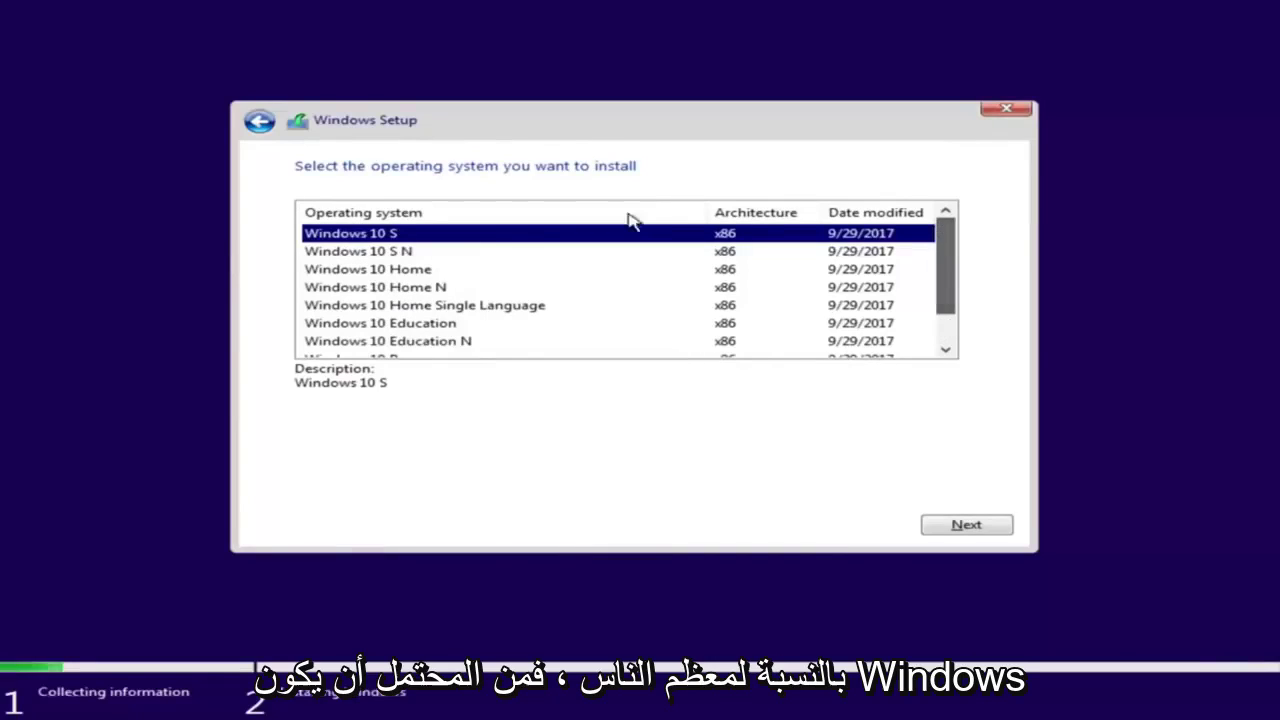
left_click(408, 270)
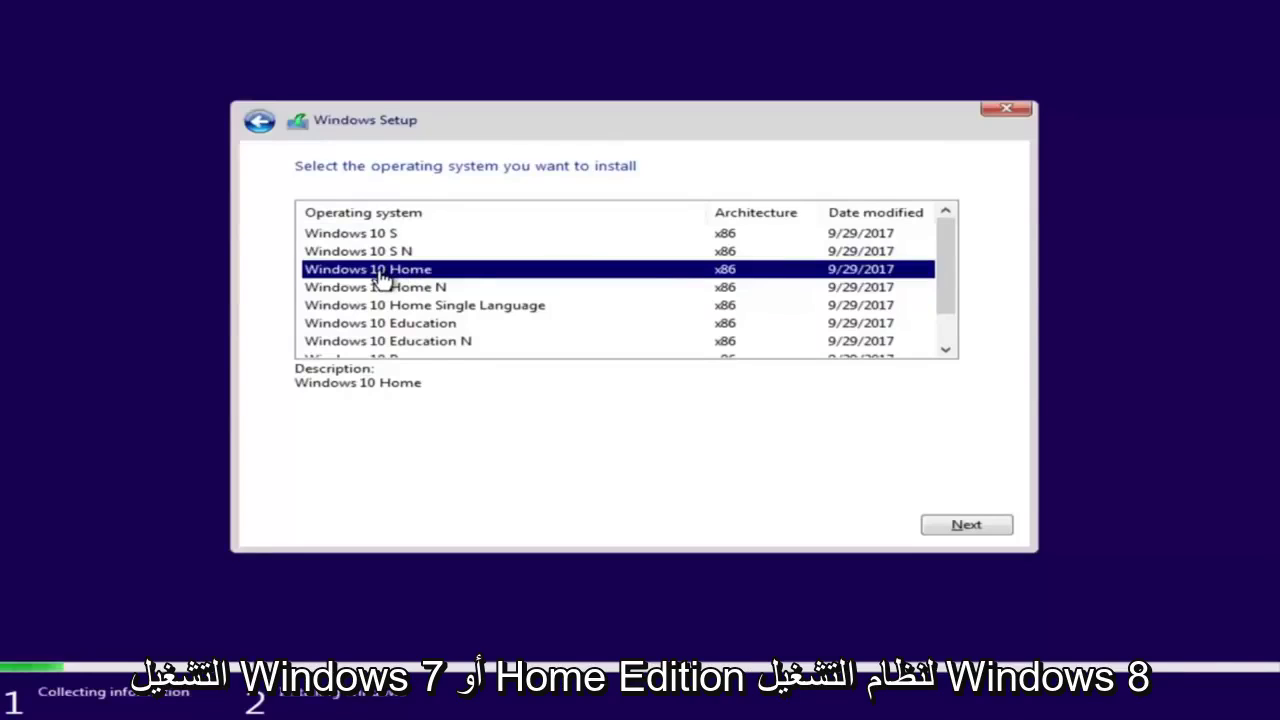
scroll(457, 300, "down", 1)
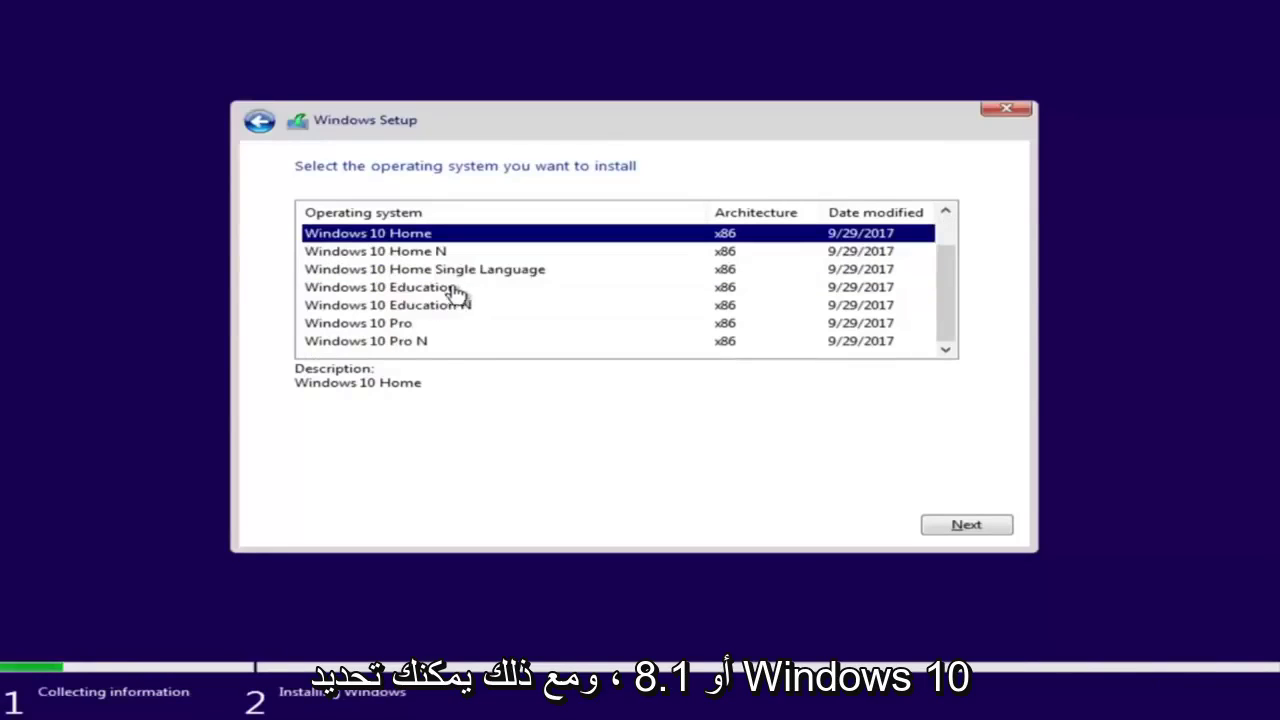
left_click(333, 326)
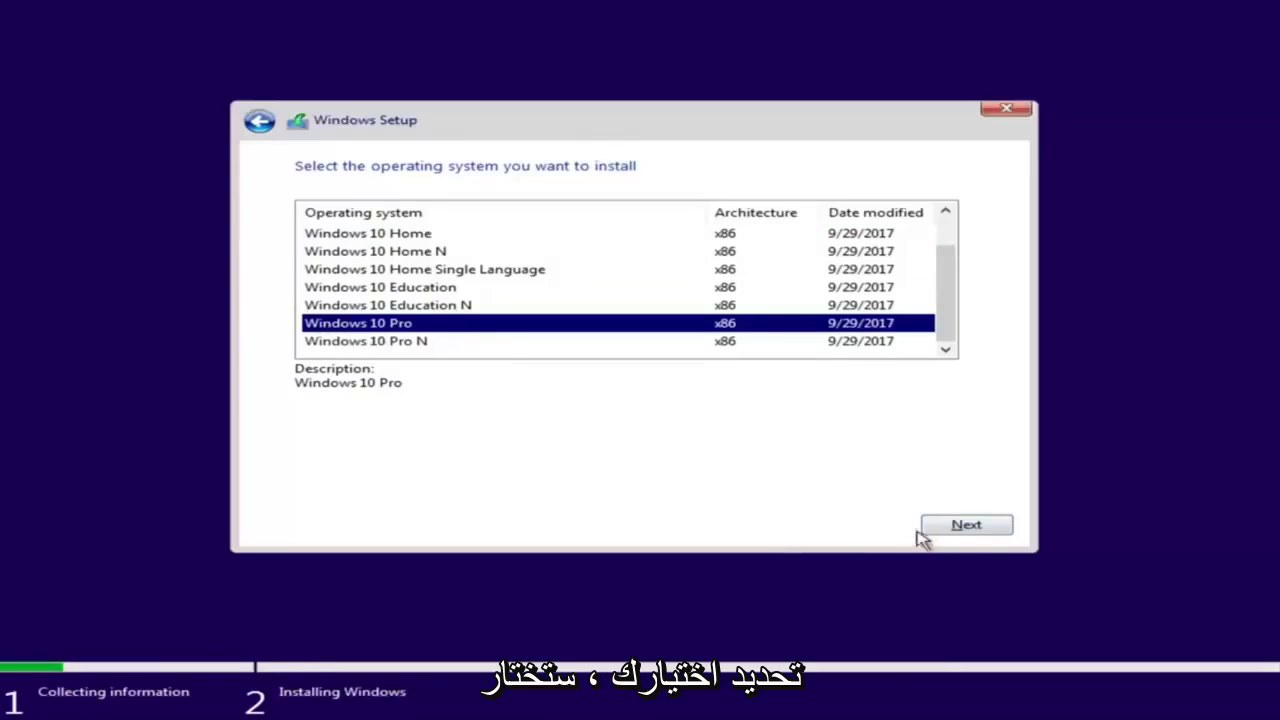
left_click(962, 524)
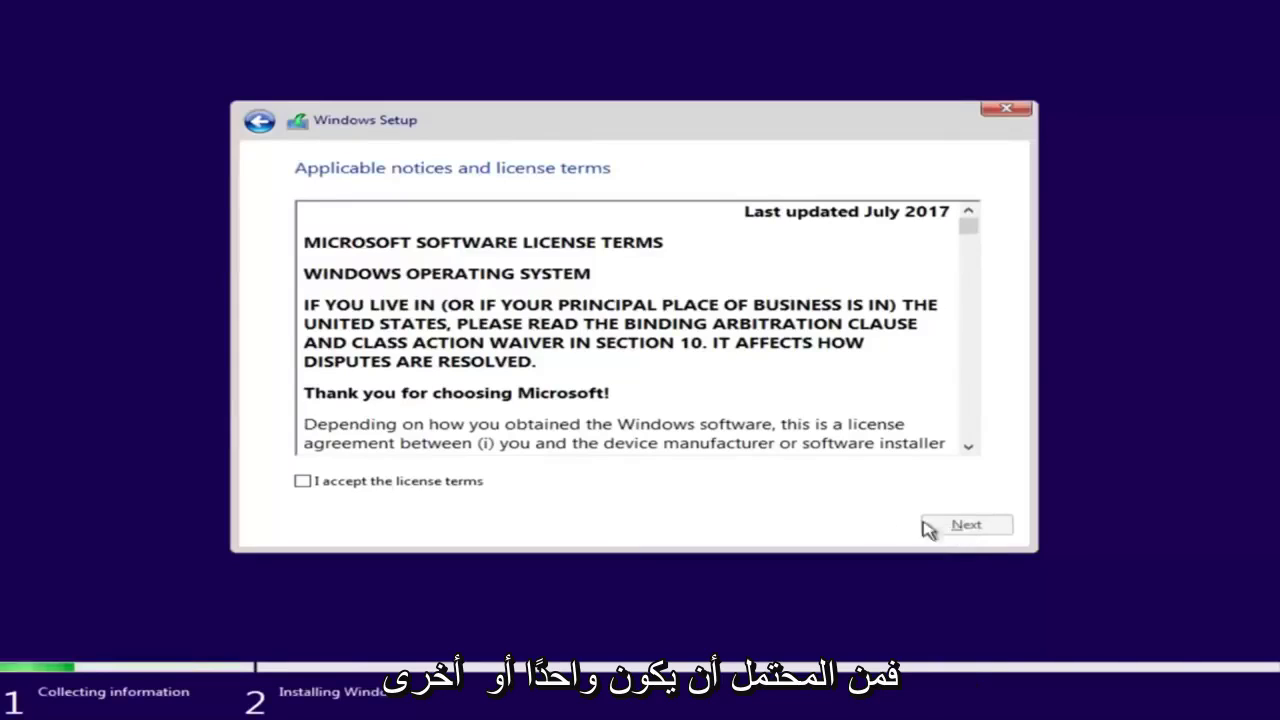
- Accept the Microsoft software license terms in Windows 10 Setup and continue
left_click(301, 482)
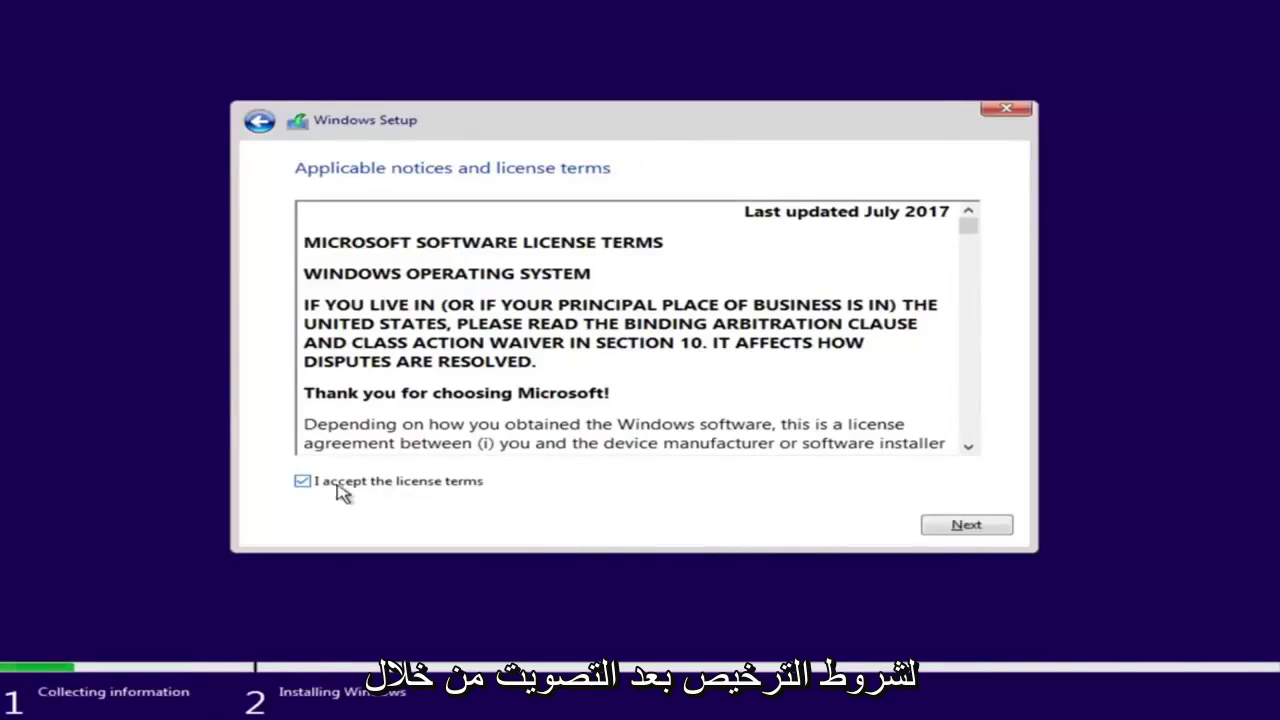
mouse_move(967, 222)
left_mouse_down()
mouse_move(964, 278)
mouse_move(967, 201)
left_mouse_up()
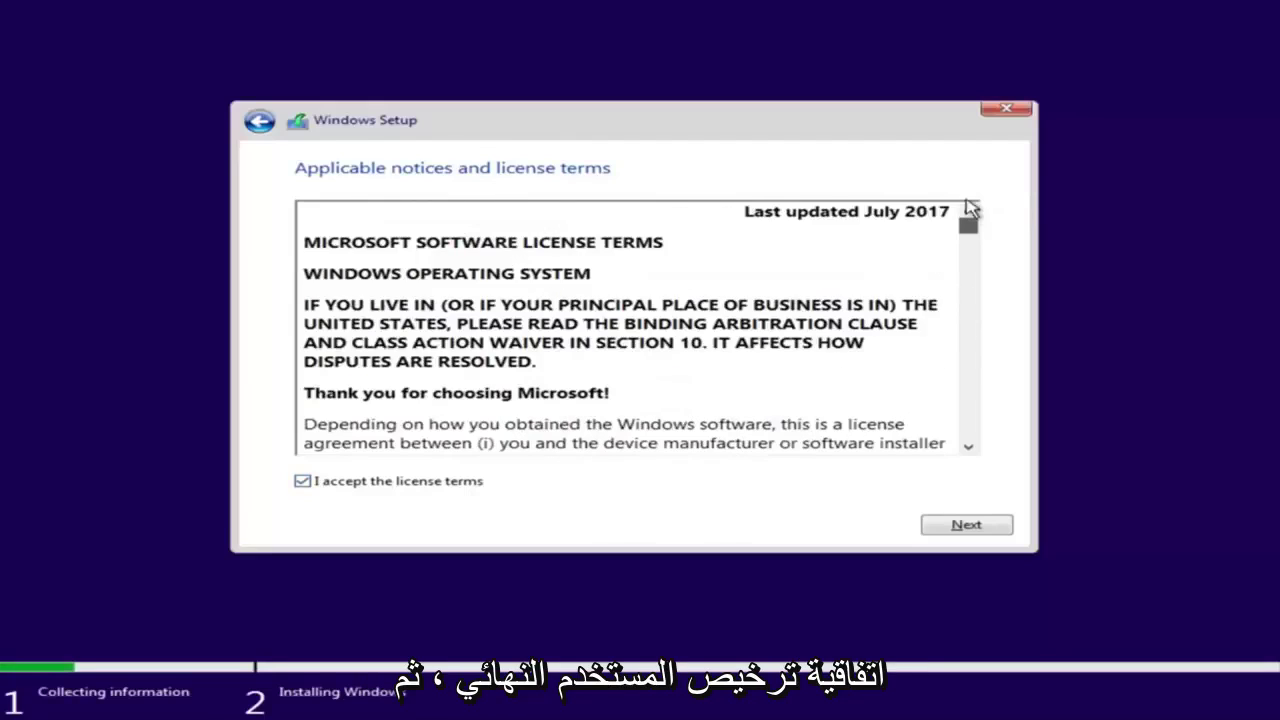
left_click(962, 528)
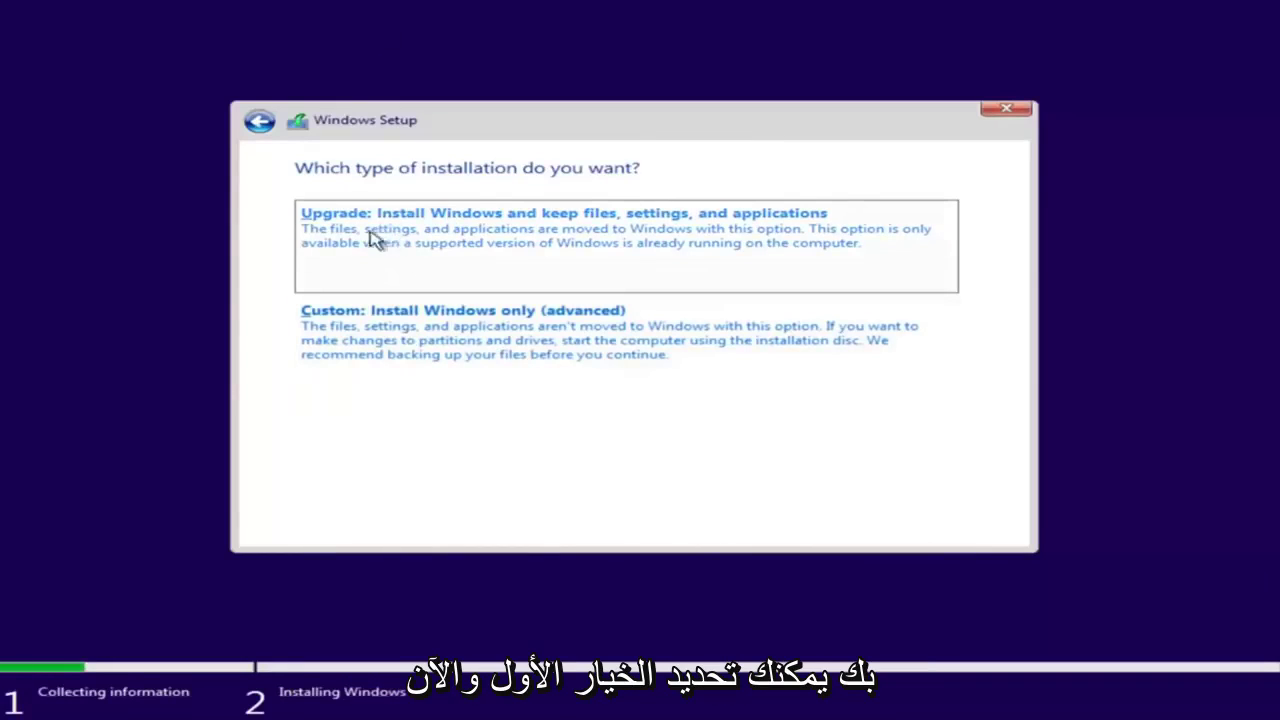
- Choose 'Custom: Install Windows only (advanced)' and install onto Drive 0's 25.0 GB unallocated space
left_click(380, 358)
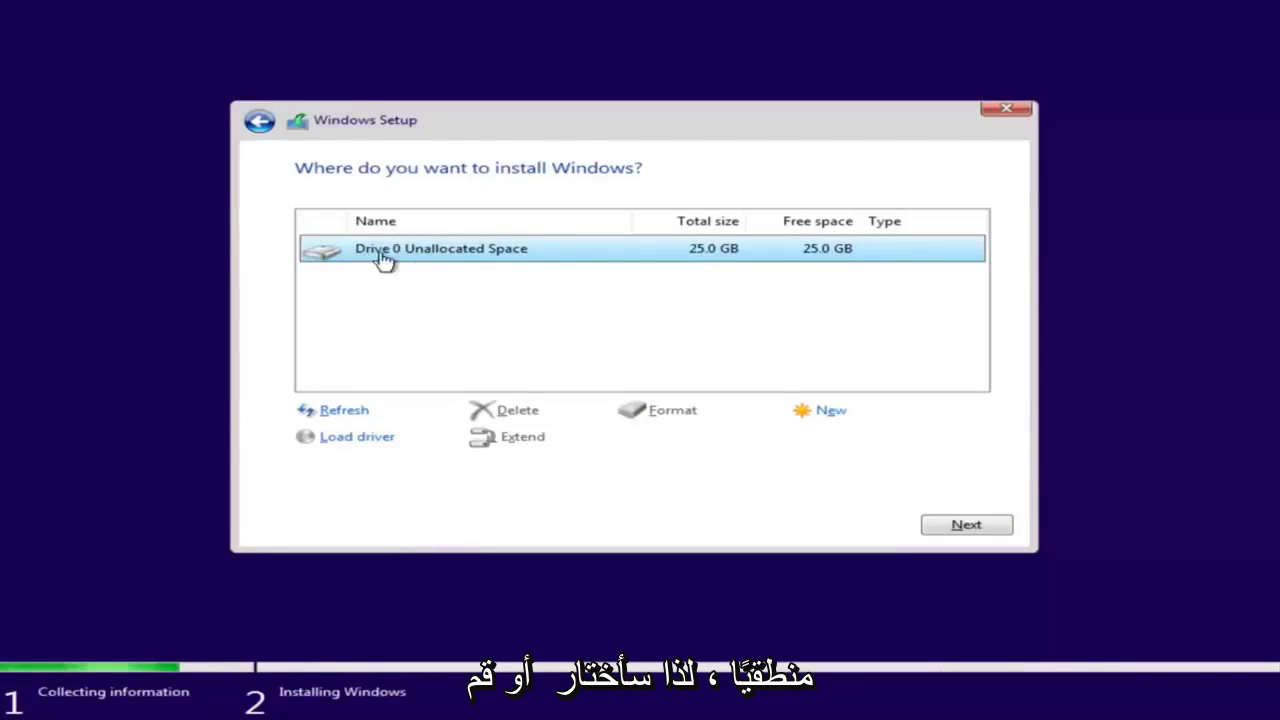
left_click(963, 524)
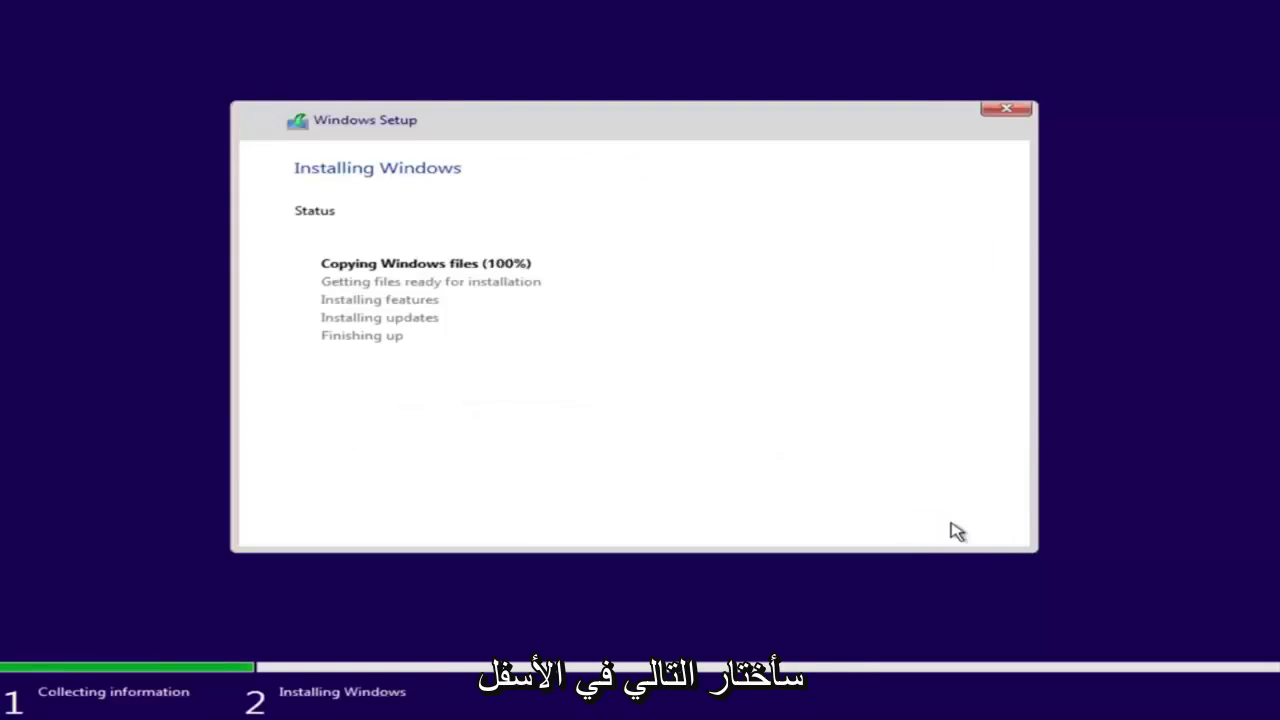
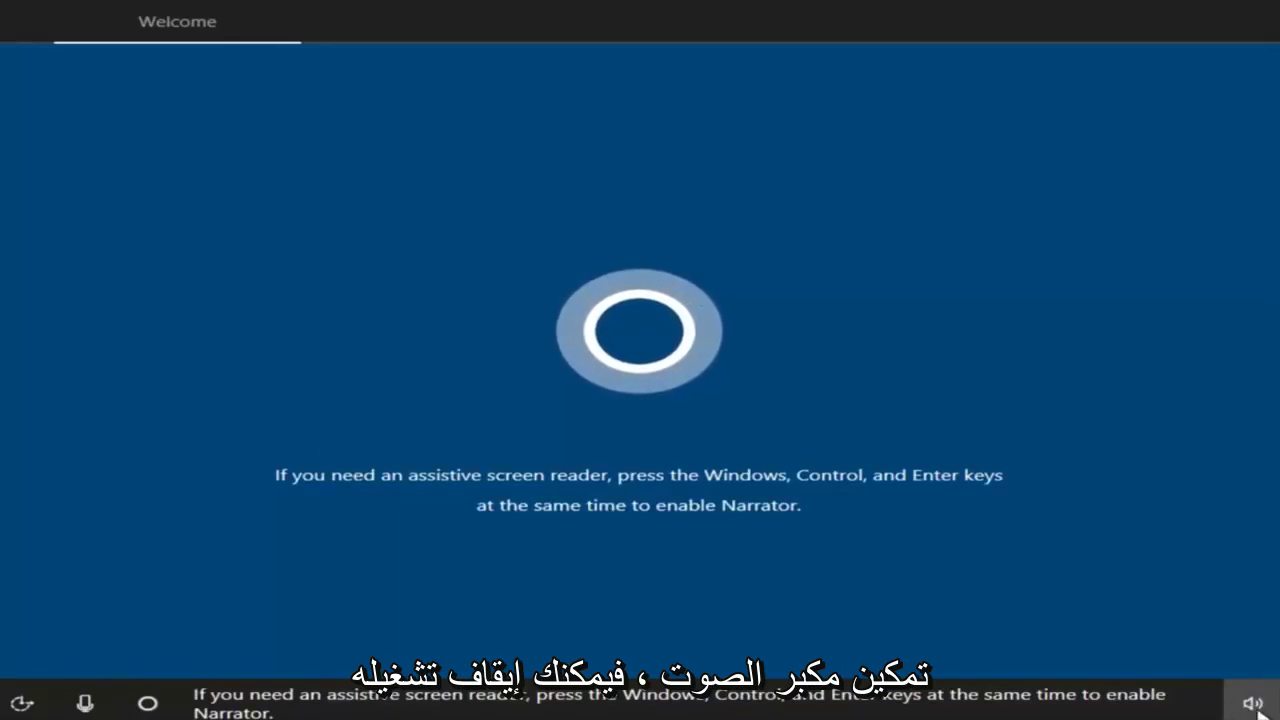
- Check the speaker volume, confirm United States region and US keyboard, and skip a second layout
left_click(1243, 704)
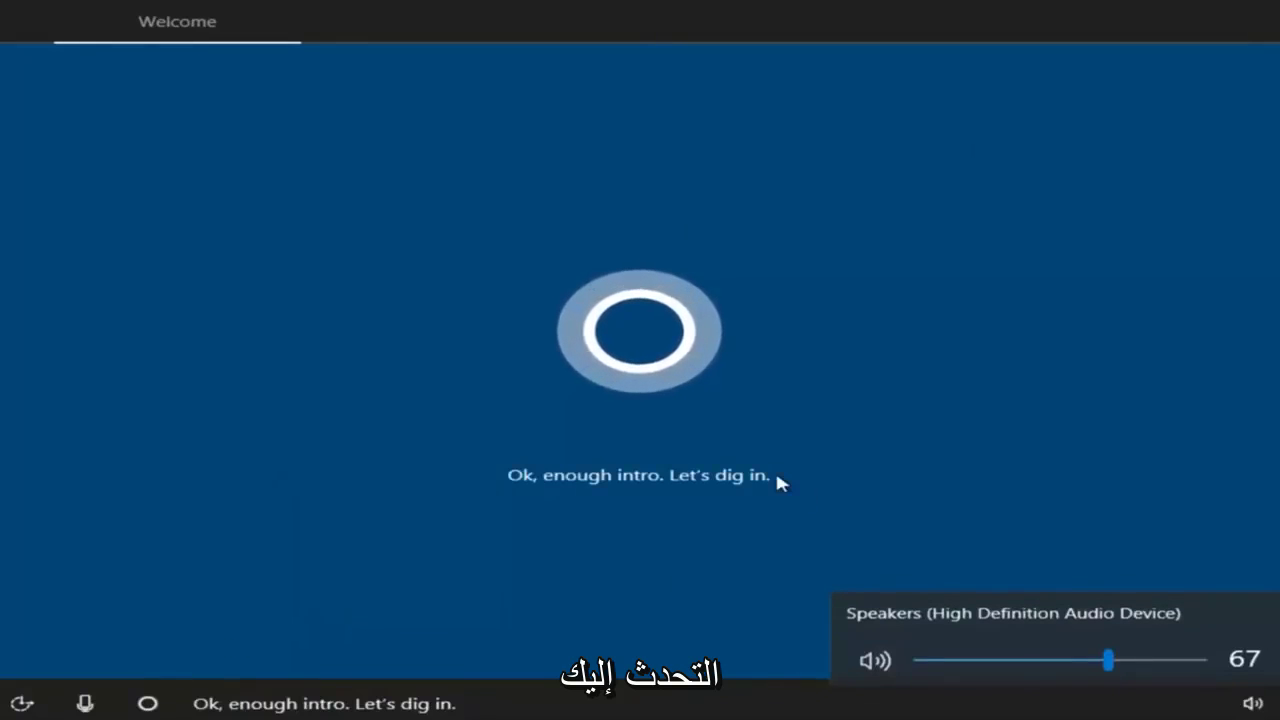
left_click(776, 474)
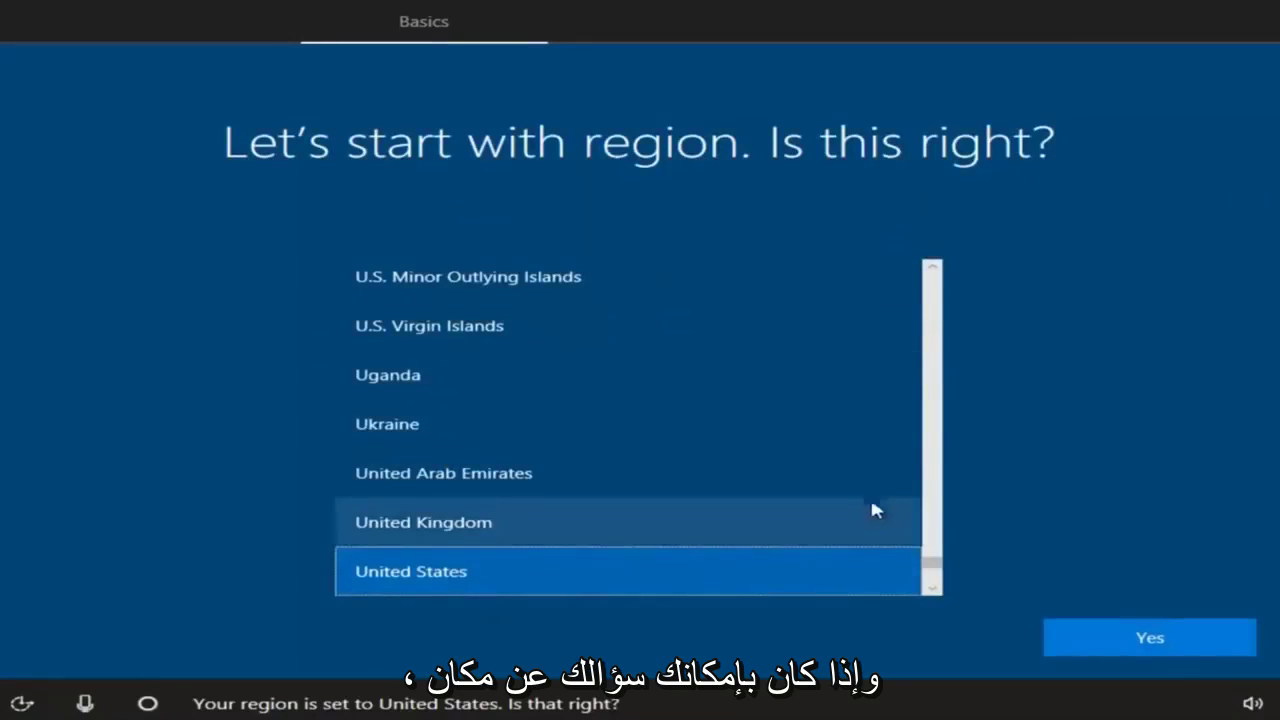
left_click(1115, 646)
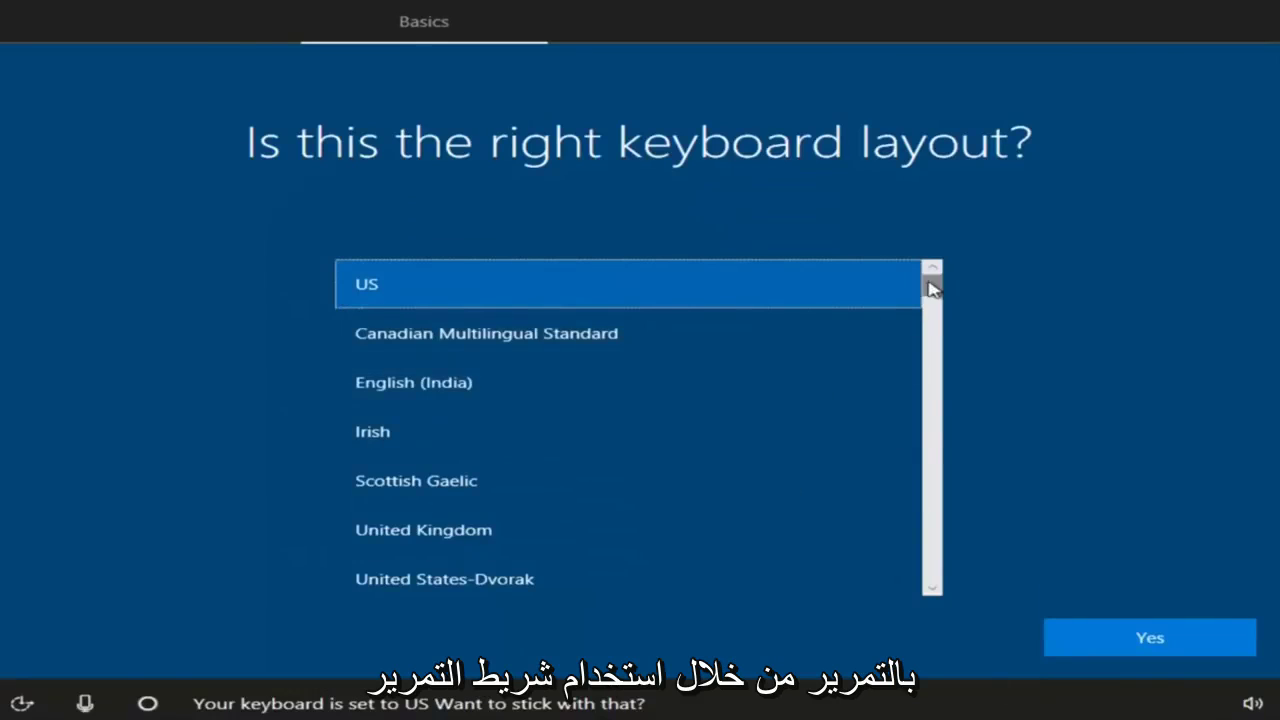
left_click_drag(931, 286, 933, 252)
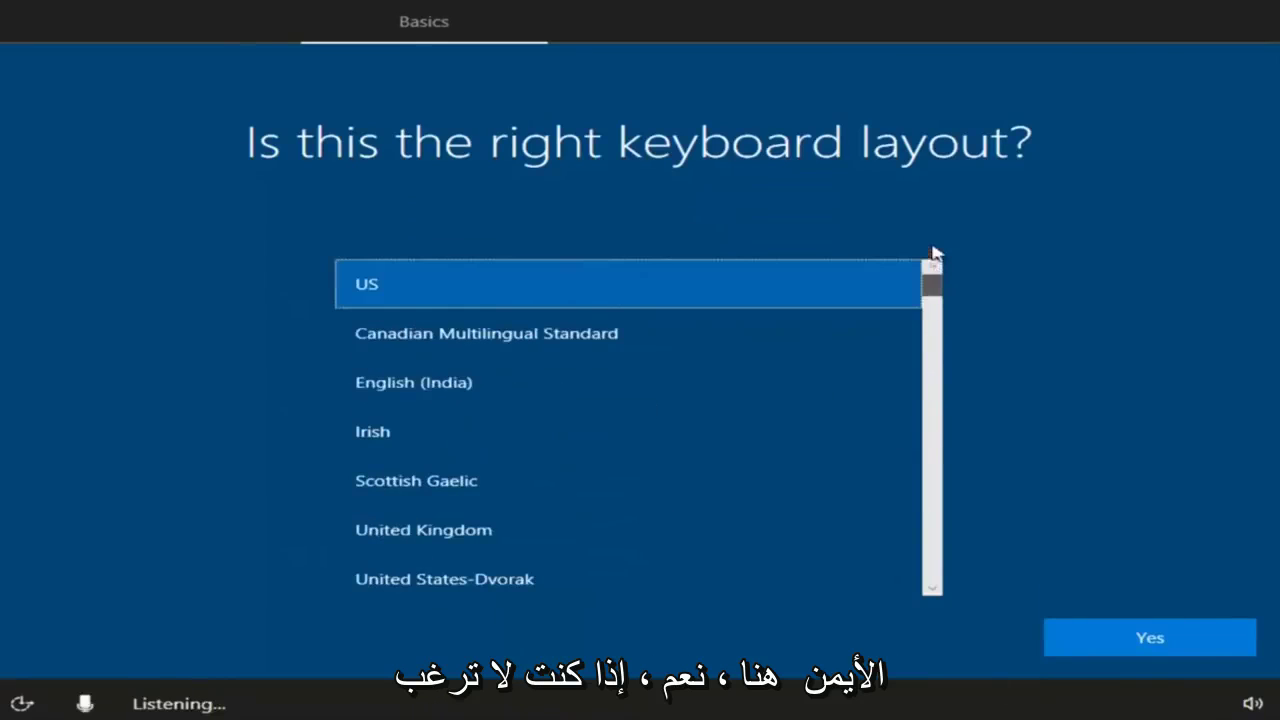
left_click(1140, 637)
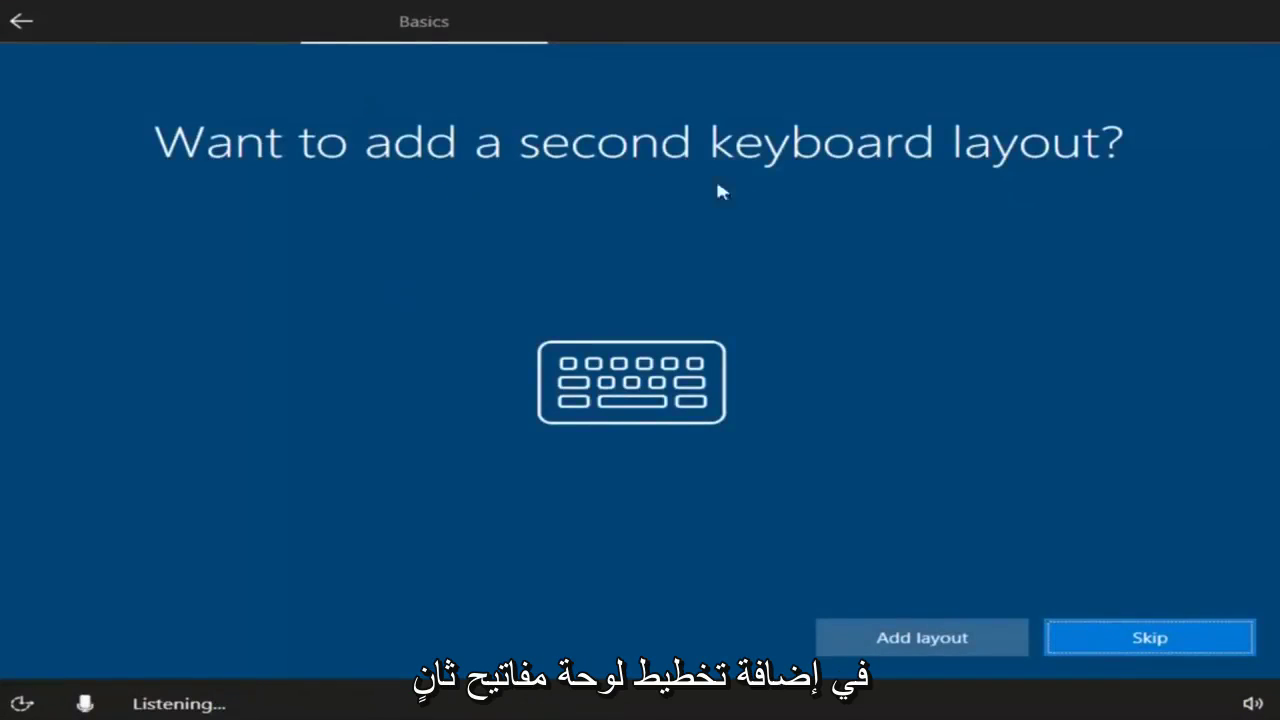
left_click(1140, 642)
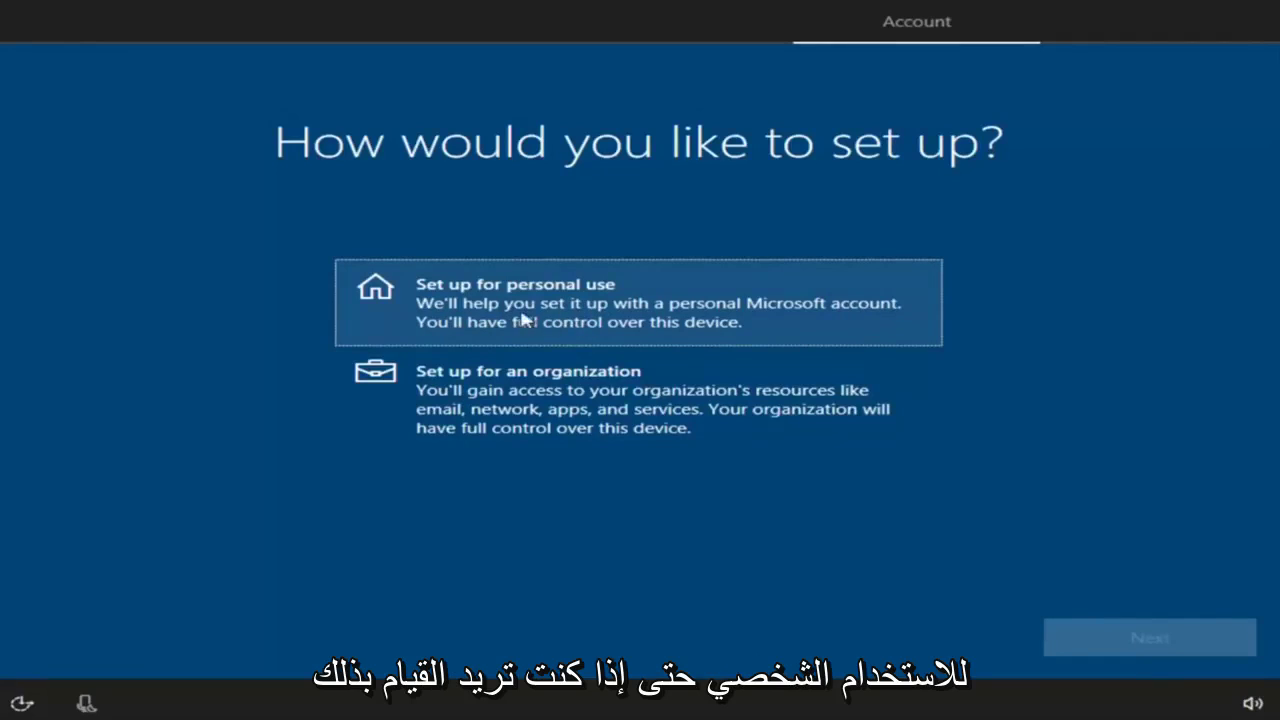
- Choose personal use, pick an offline account, and decline signing in with Microsoft
left_click(472, 312)
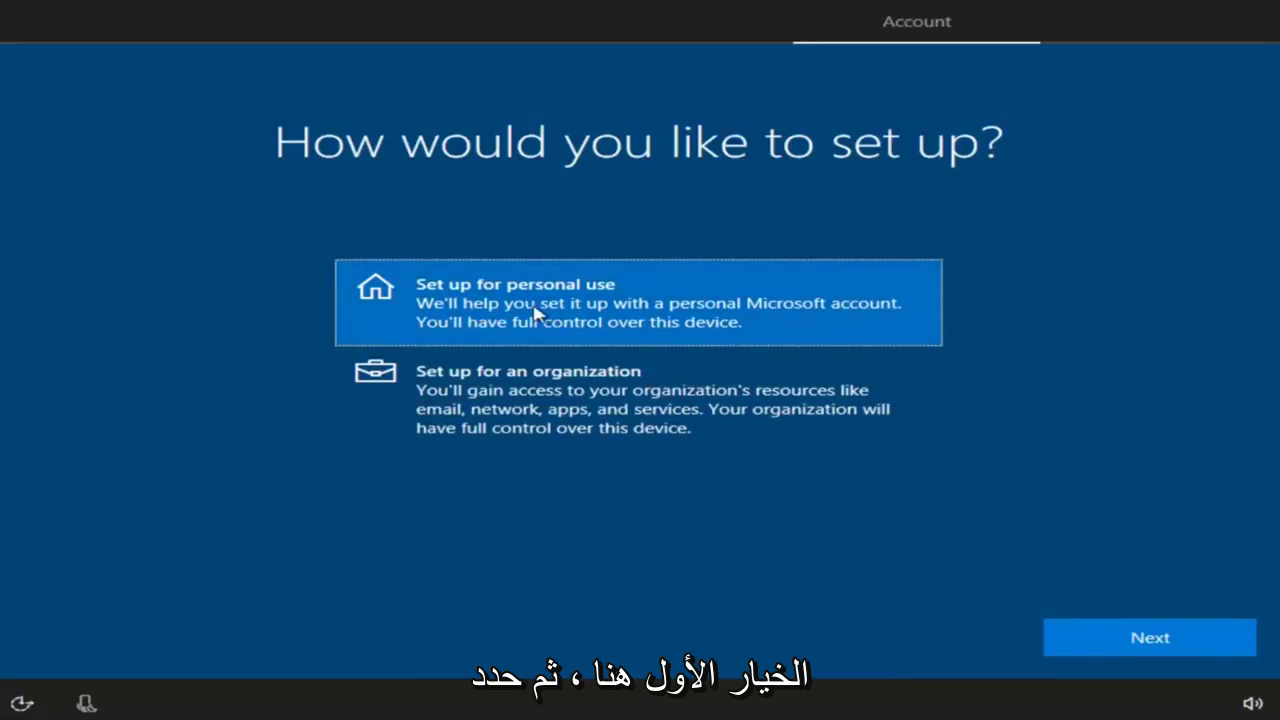
left_click(1108, 648)
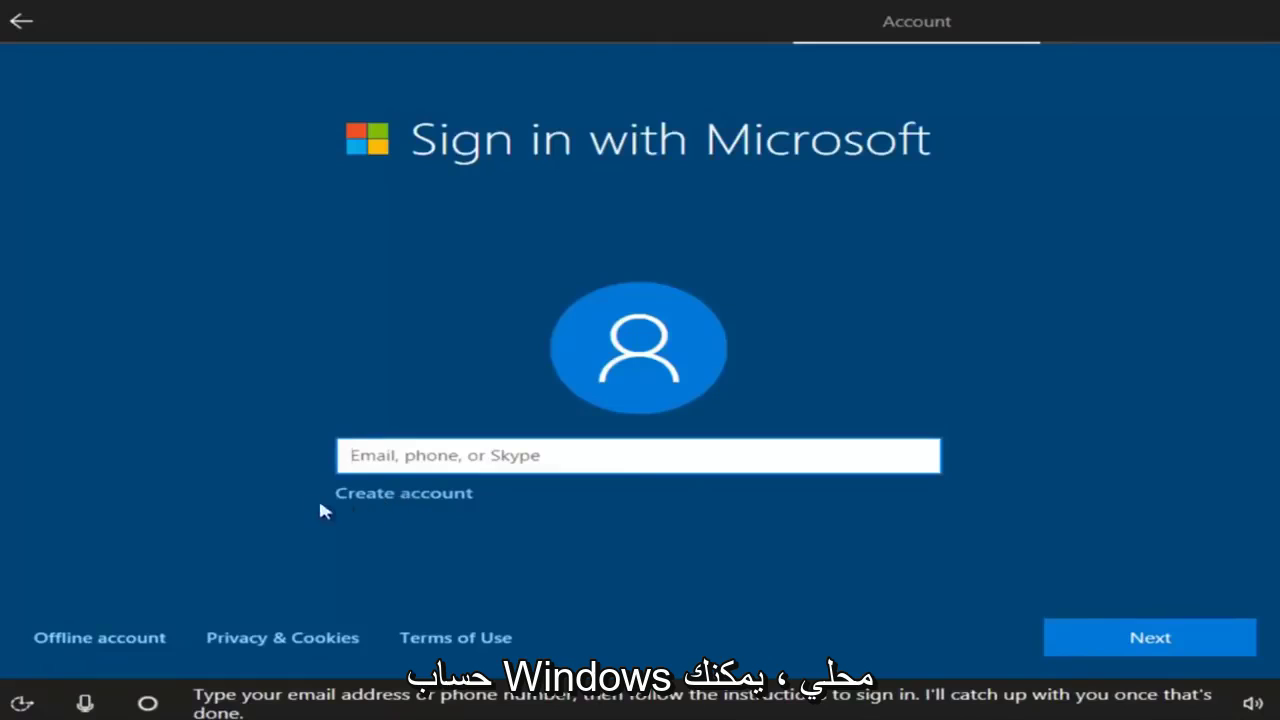
left_click(77, 645)
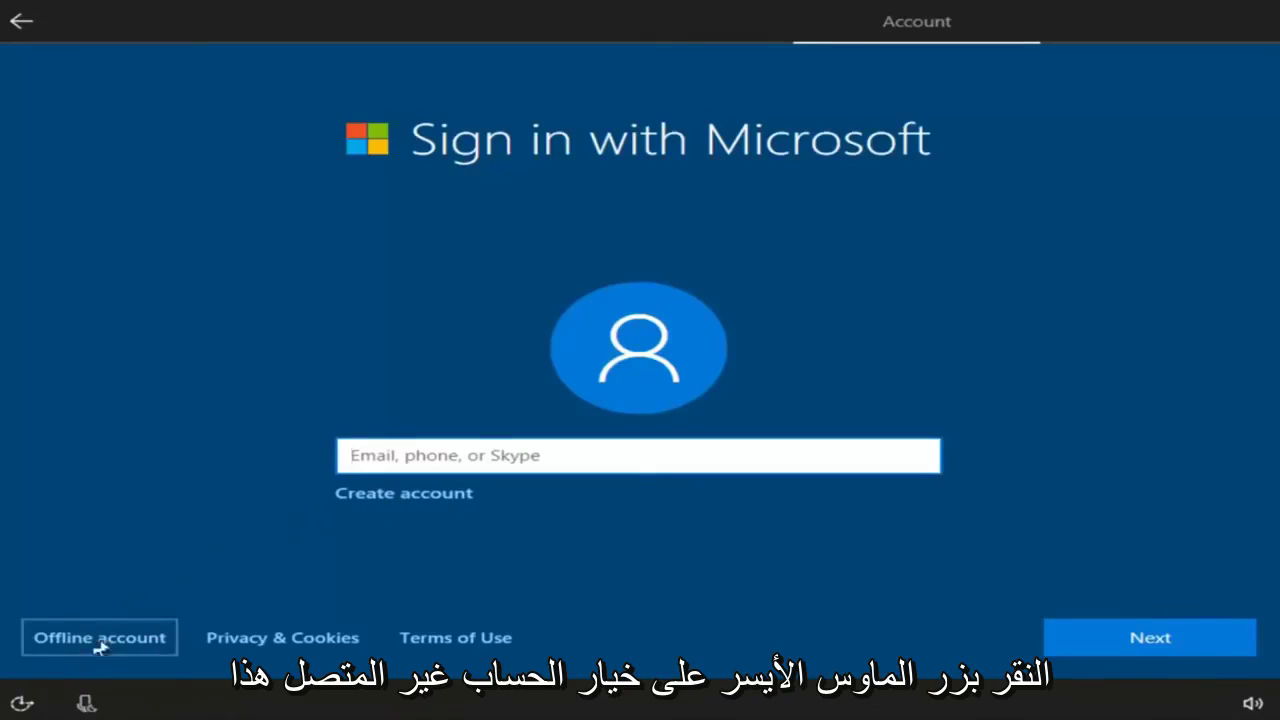
left_click(95, 641)
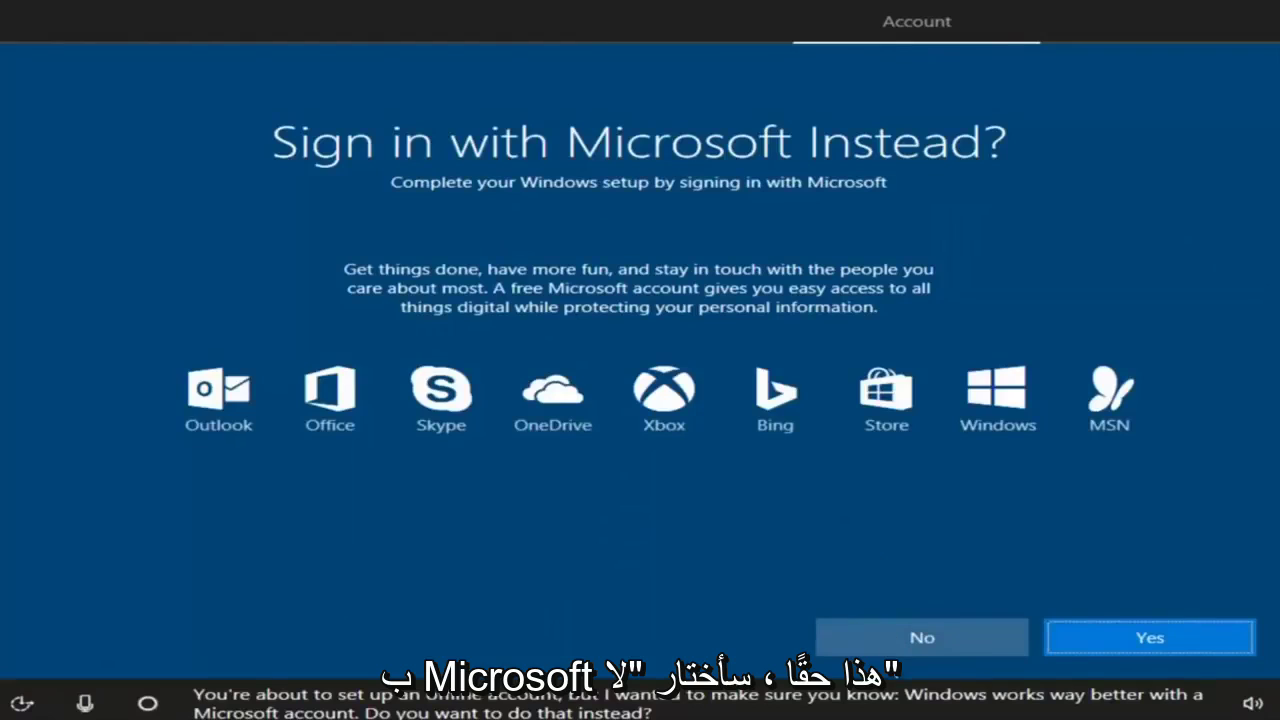
left_click(897, 638)
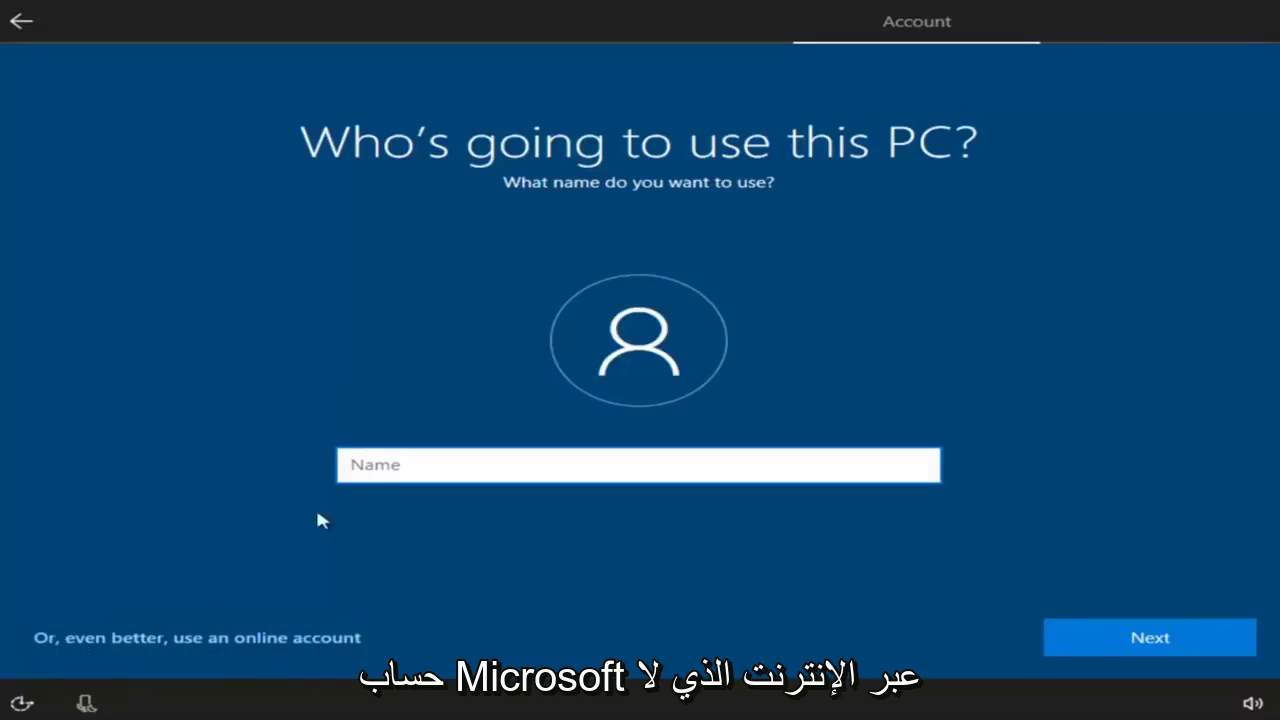
- Enter the user's full name as the local account name
type("Test")
key("BackSpace")
key("BackSpace")
key("BackSpace")
key("BackSpace")
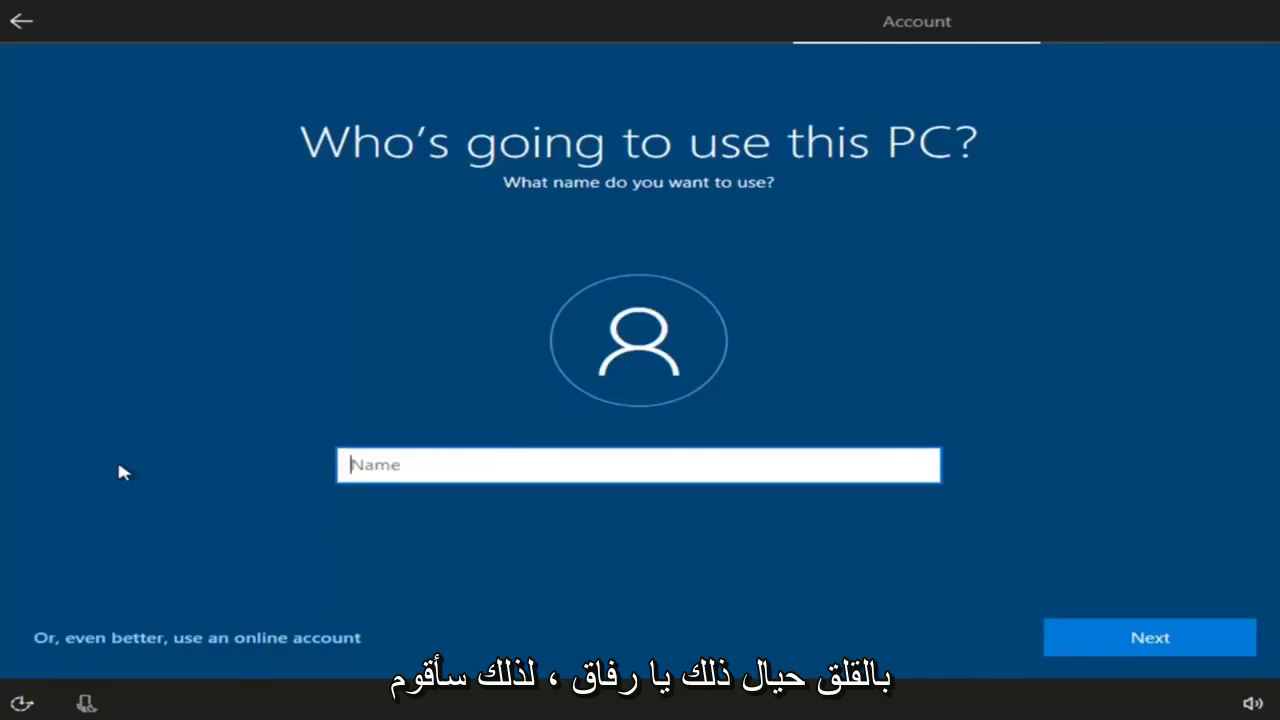
type("John Smith")
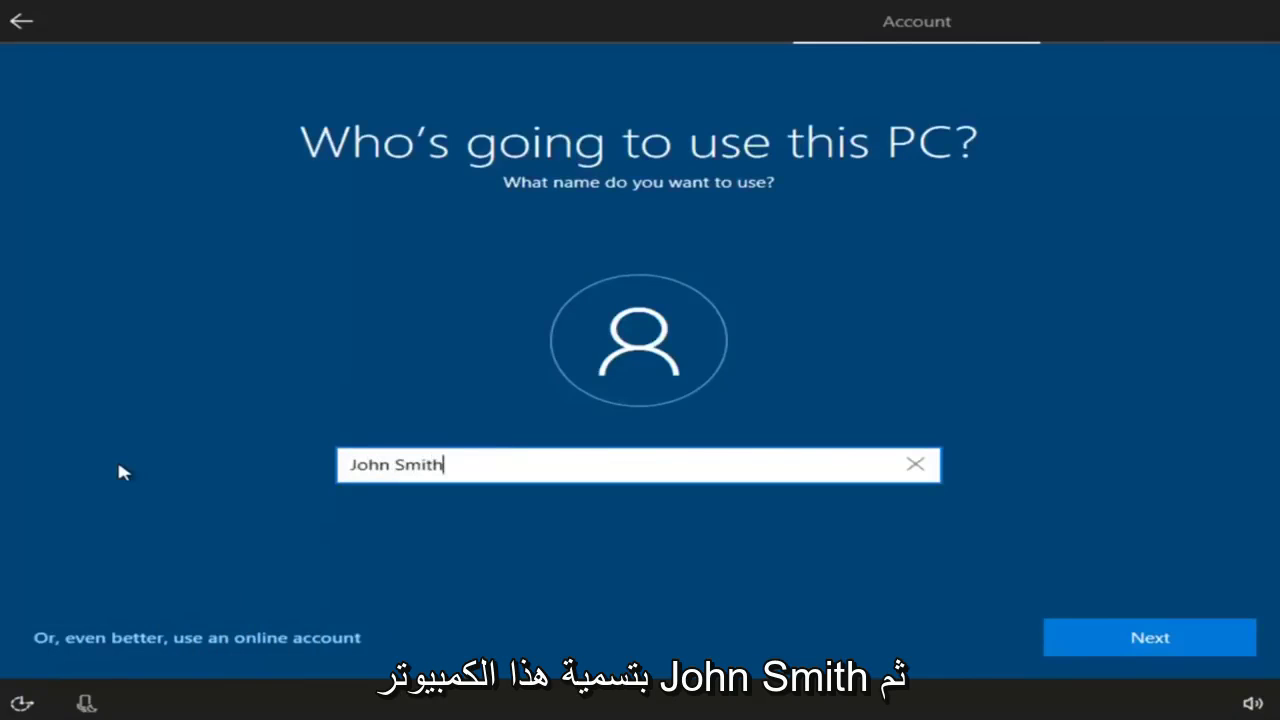
left_click(1105, 647)
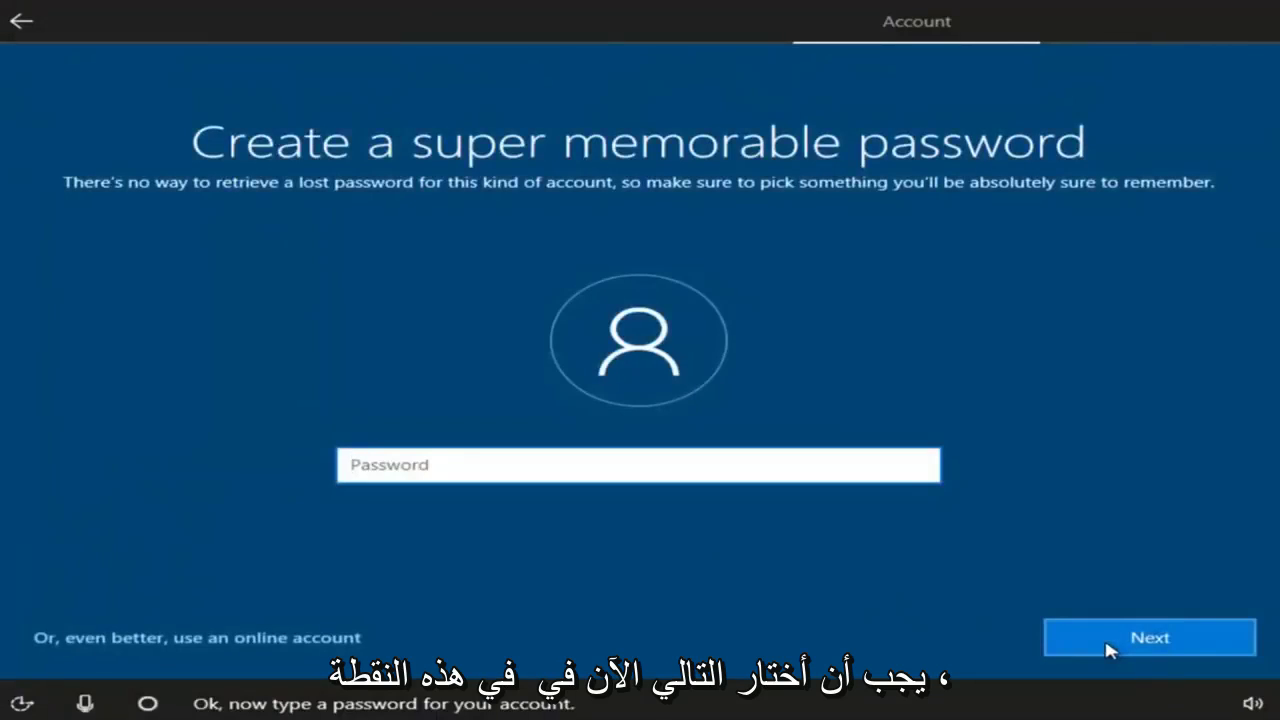
- Set the local account password and retype it to confirm
type("*********")
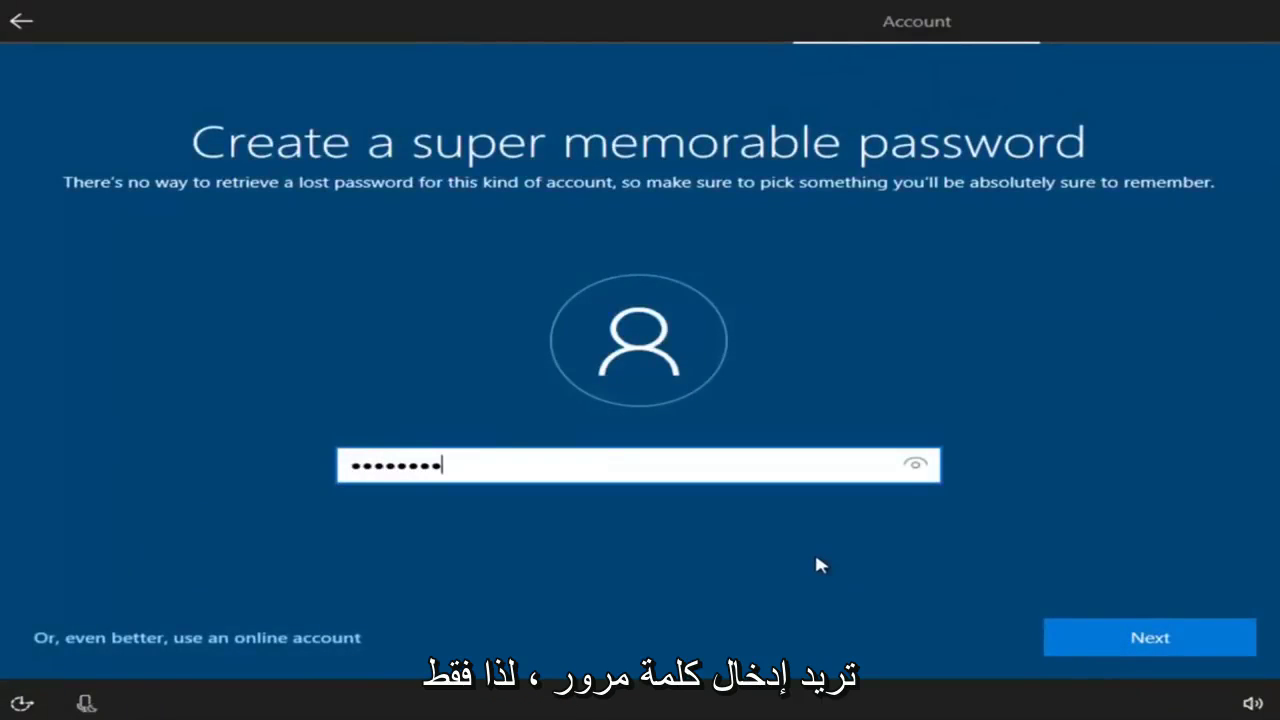
left_click_drag(586, 477, 17, 468)
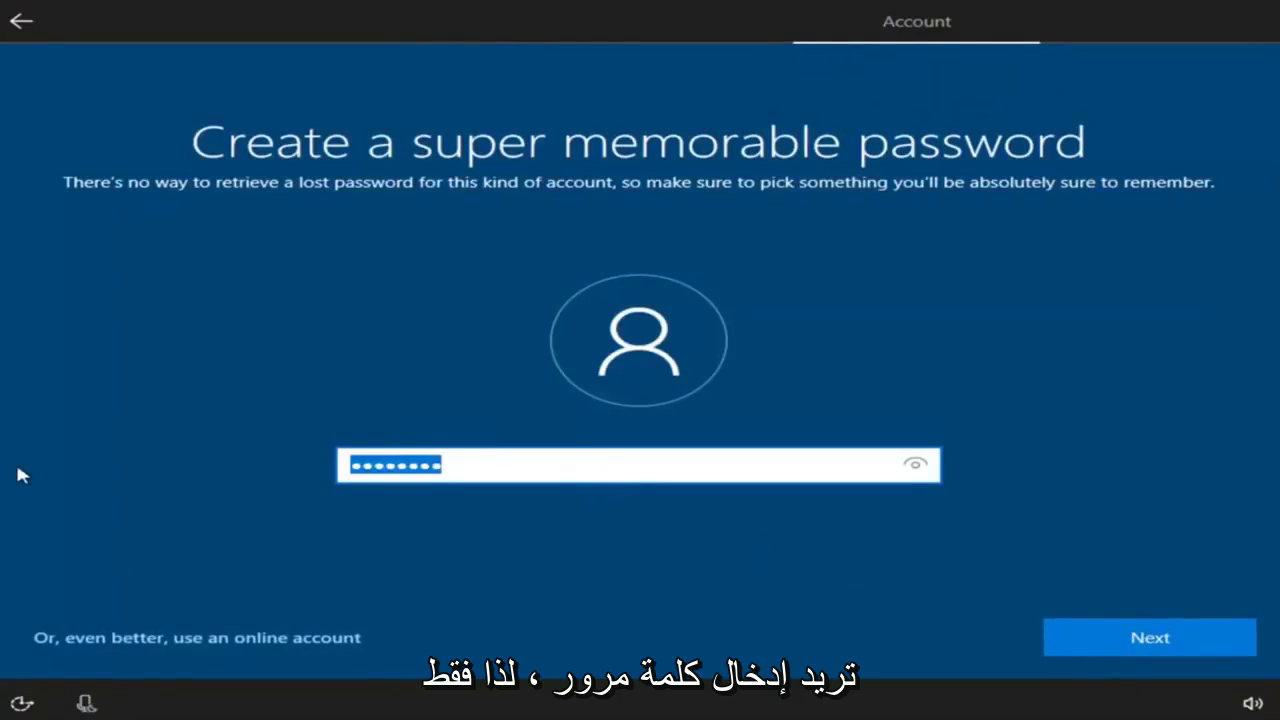
type("******")
key("ctrl+a")
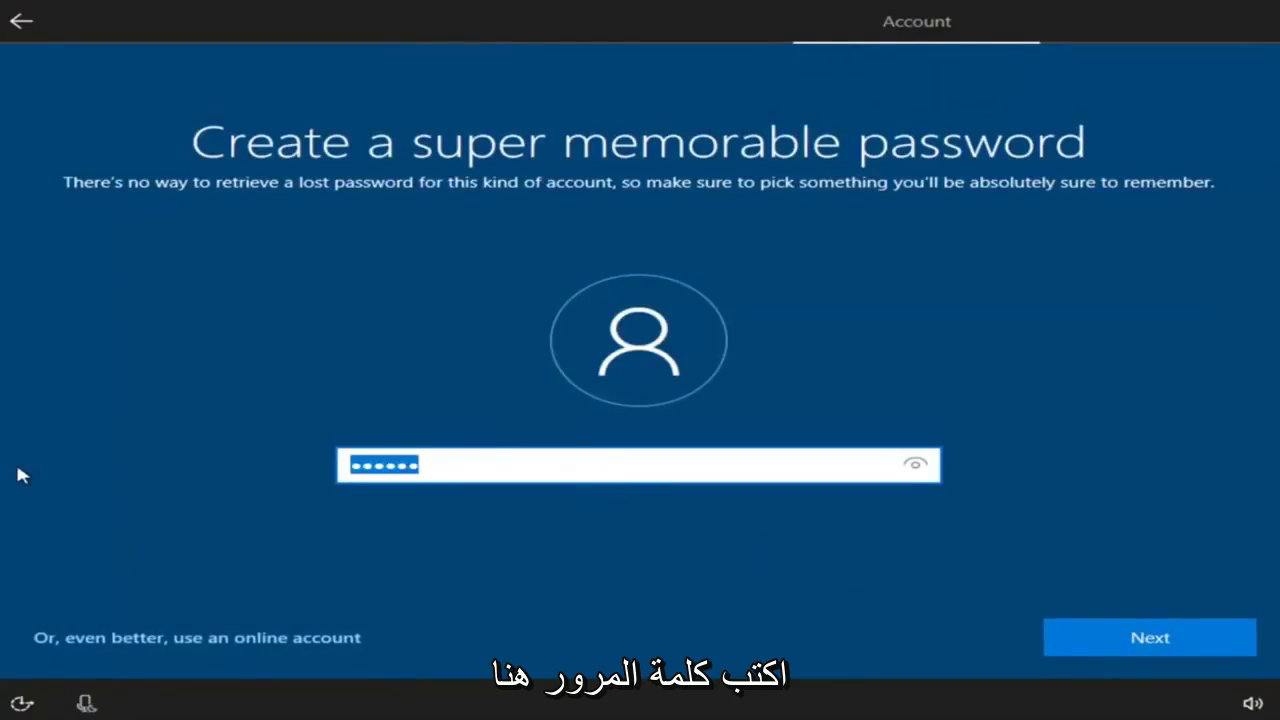
type("********")
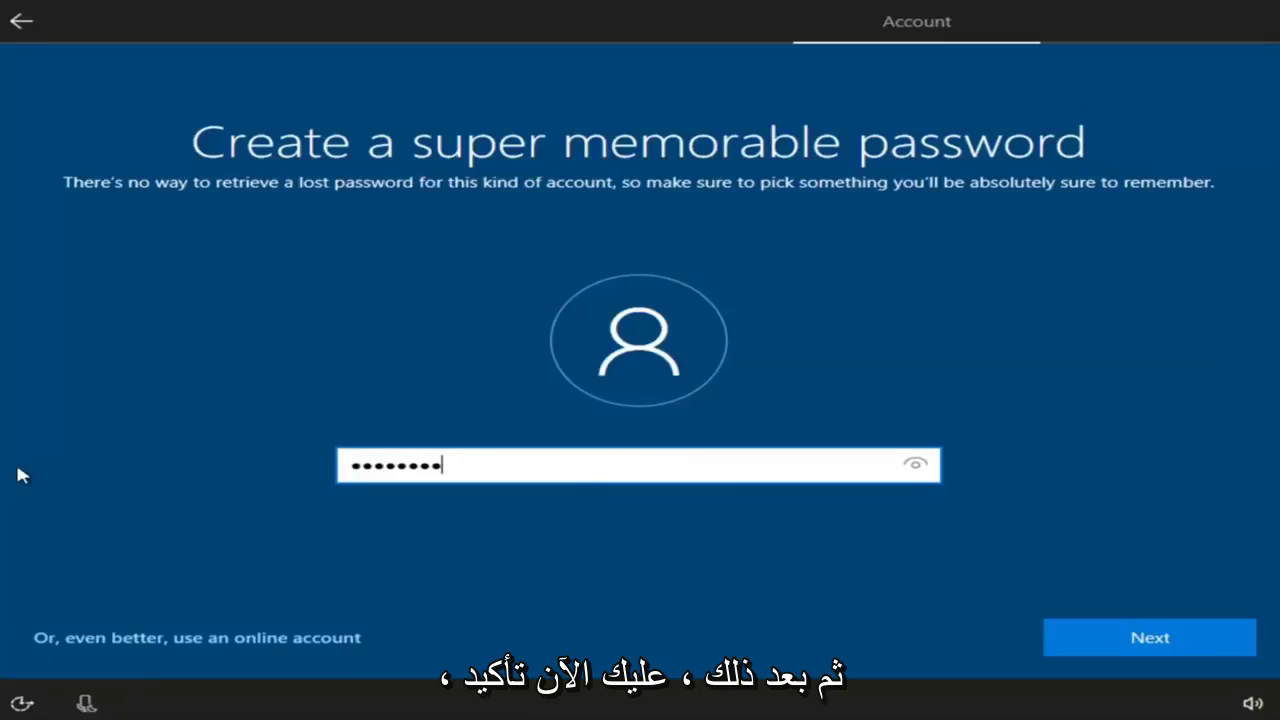
left_click(1204, 652)
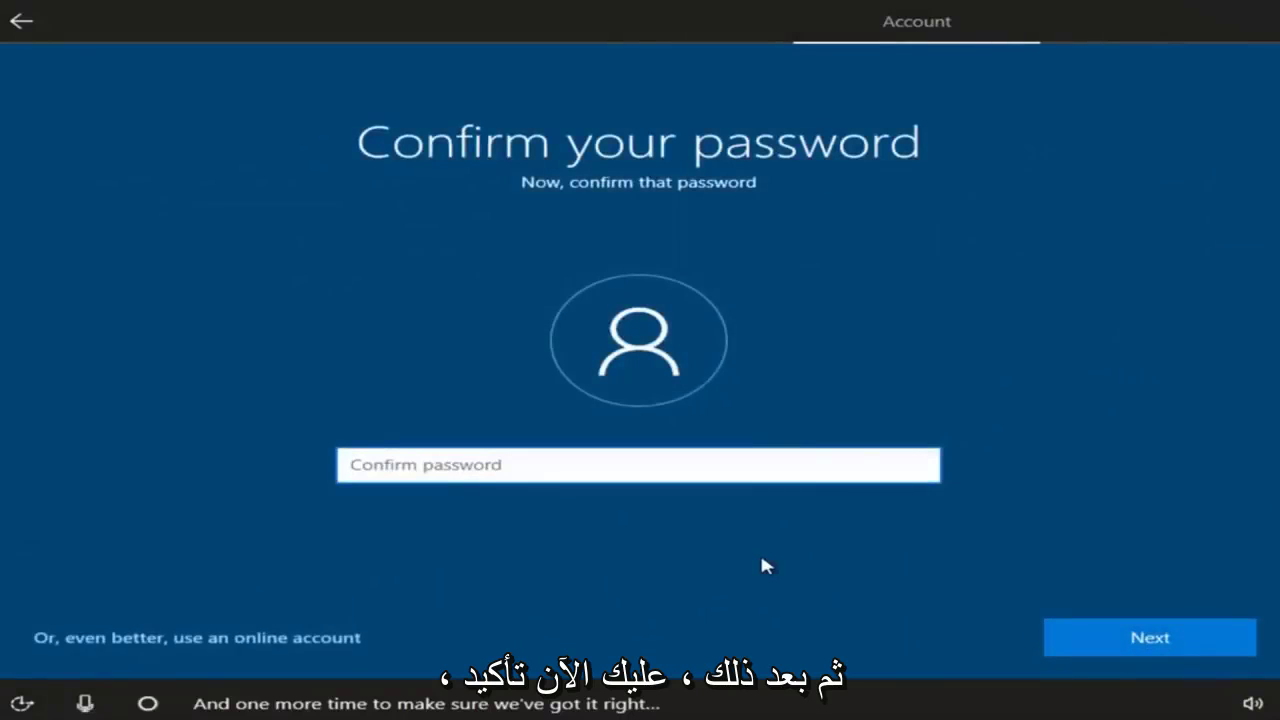
type("********")
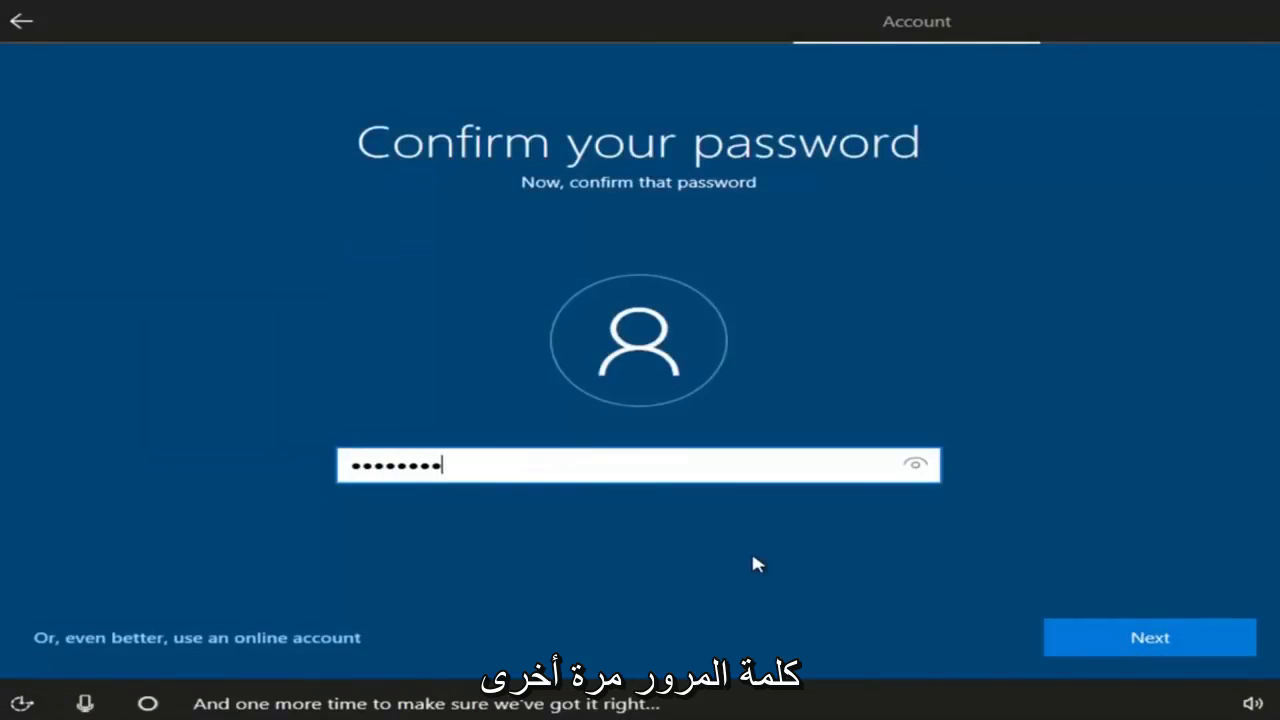
left_click(1131, 645)
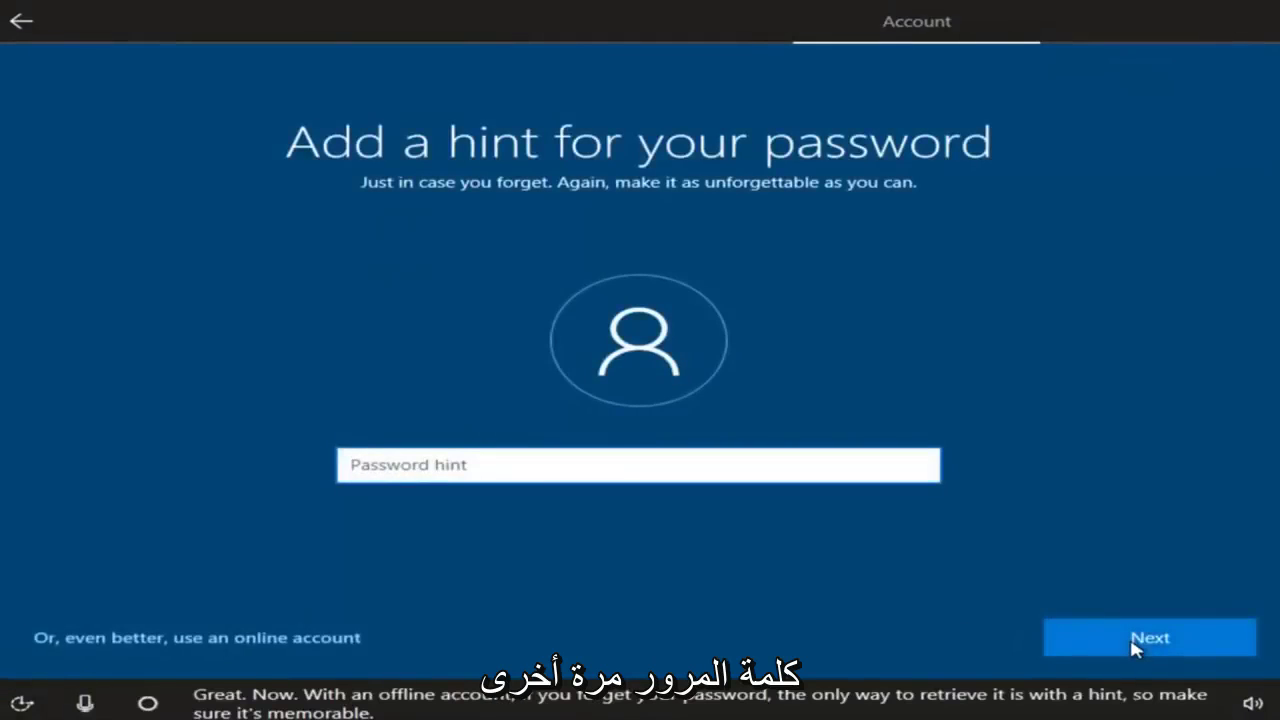
- Add a password hint that doesn't contain the password, revising it after rejection
type("password")
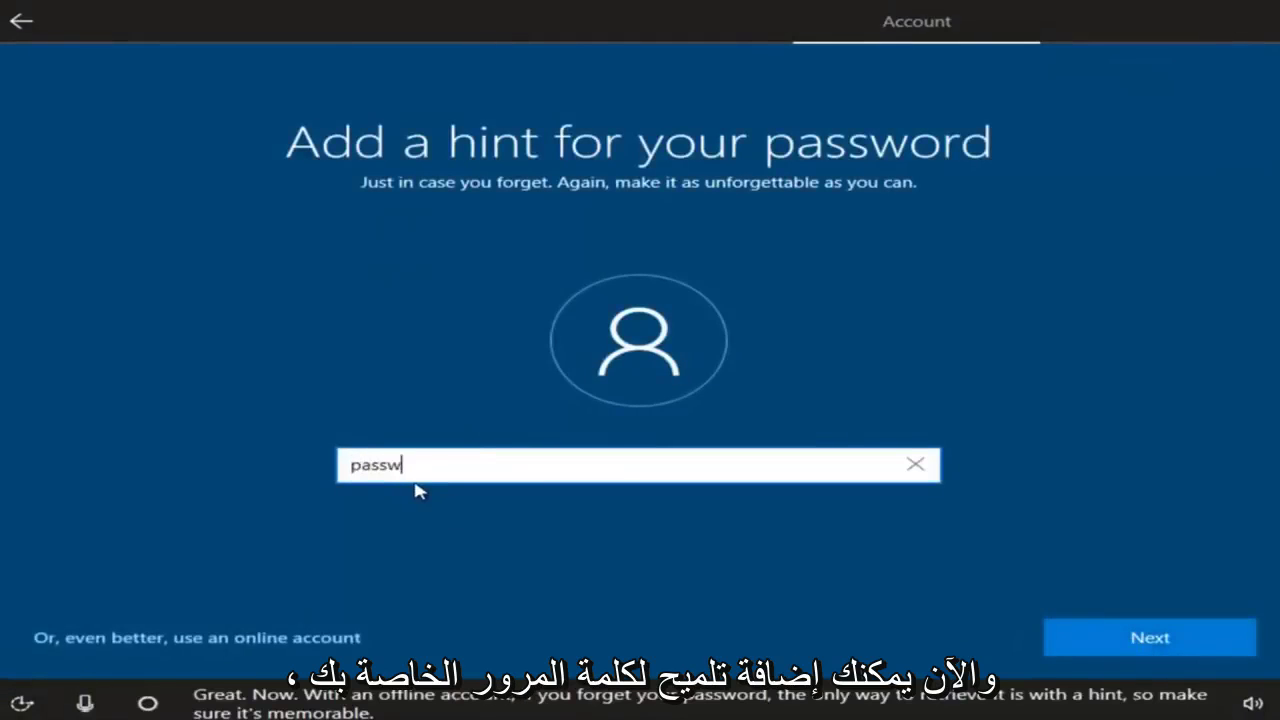
left_click(1117, 650)
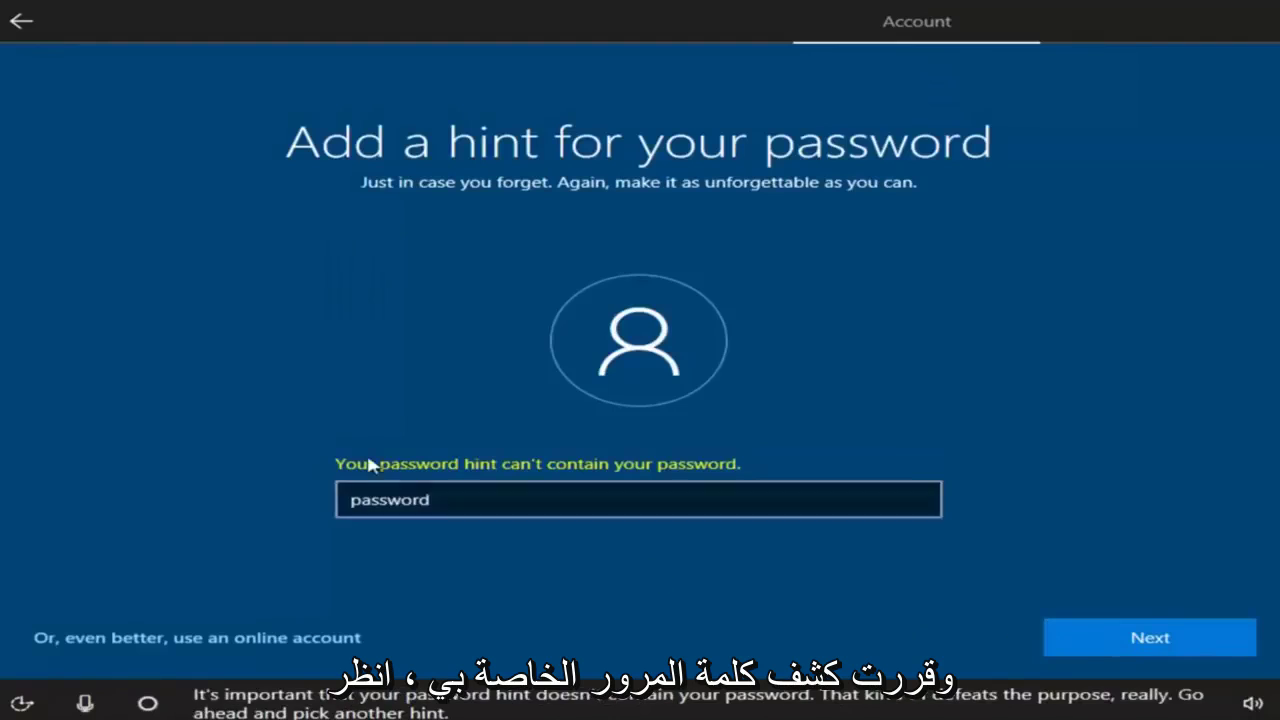
left_click(450, 486)
type("1")
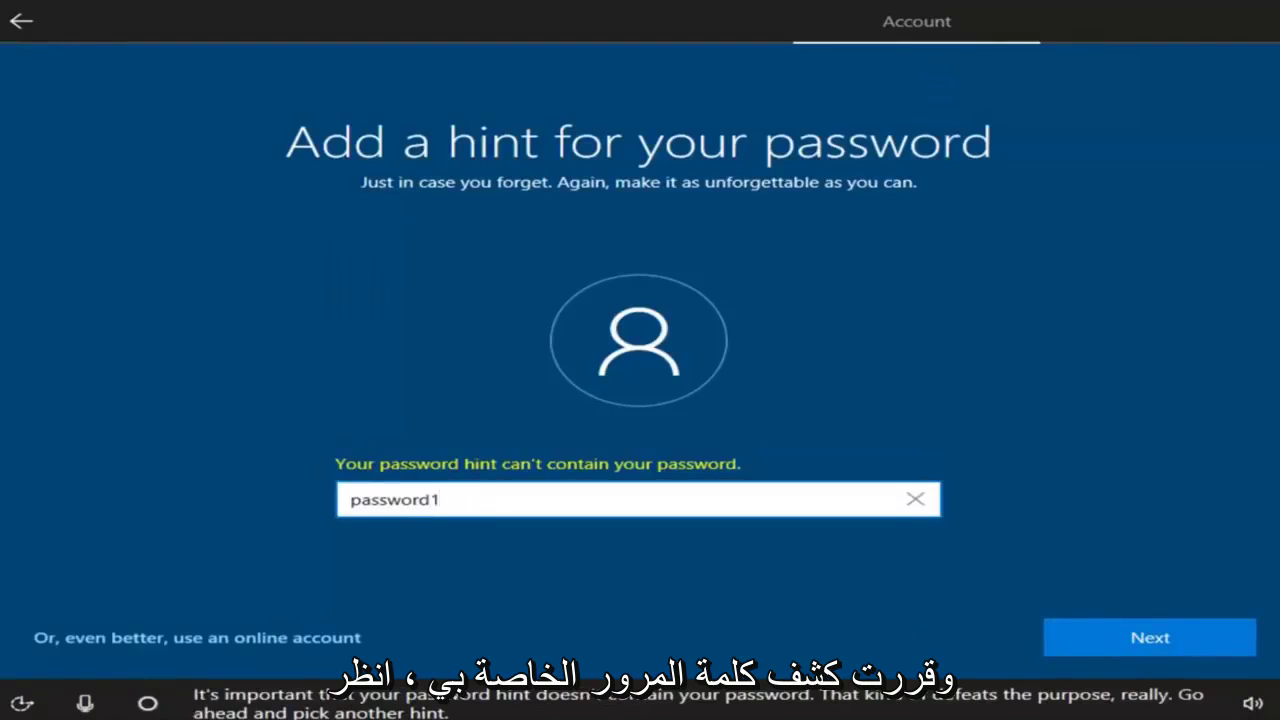
left_click(1090, 638)
type("pass-word")
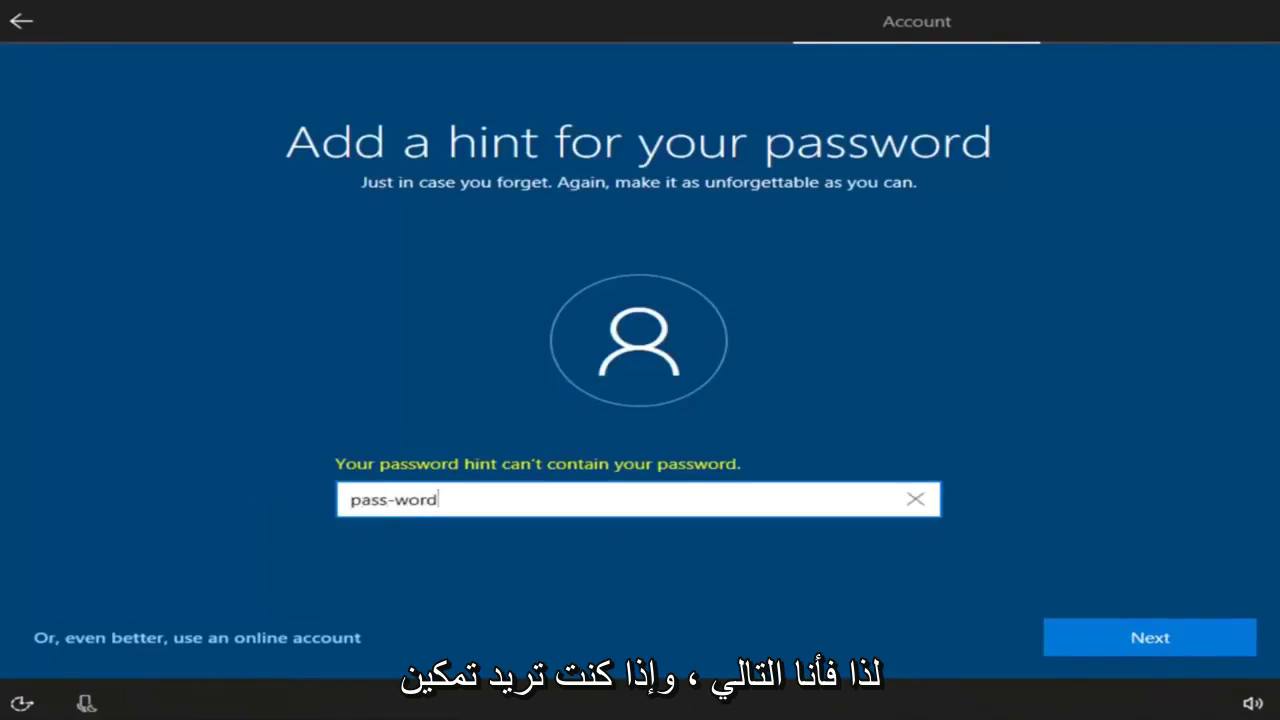
left_click(1157, 650)
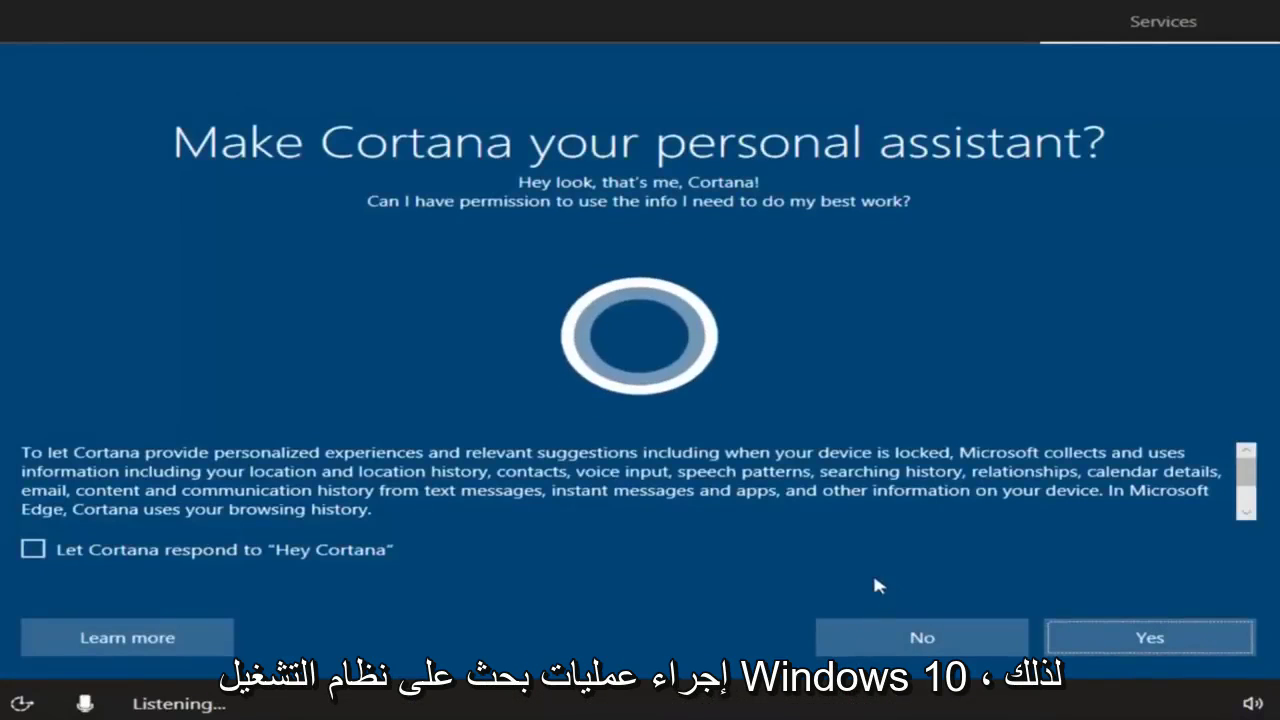
- Decline Cortana, turn off Location, Speech, Tailored experiences and Relevant Ads, and set Diagnostics to Basic
left_click(878, 638)
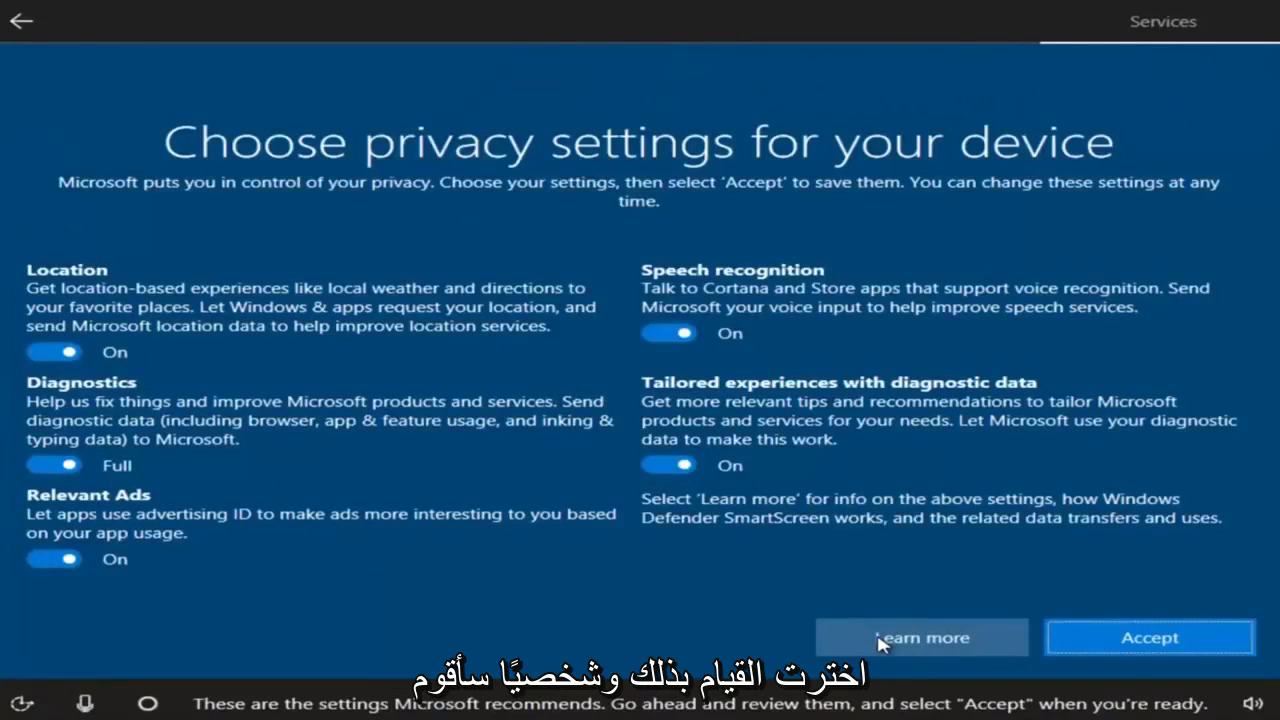
left_click(66, 354)
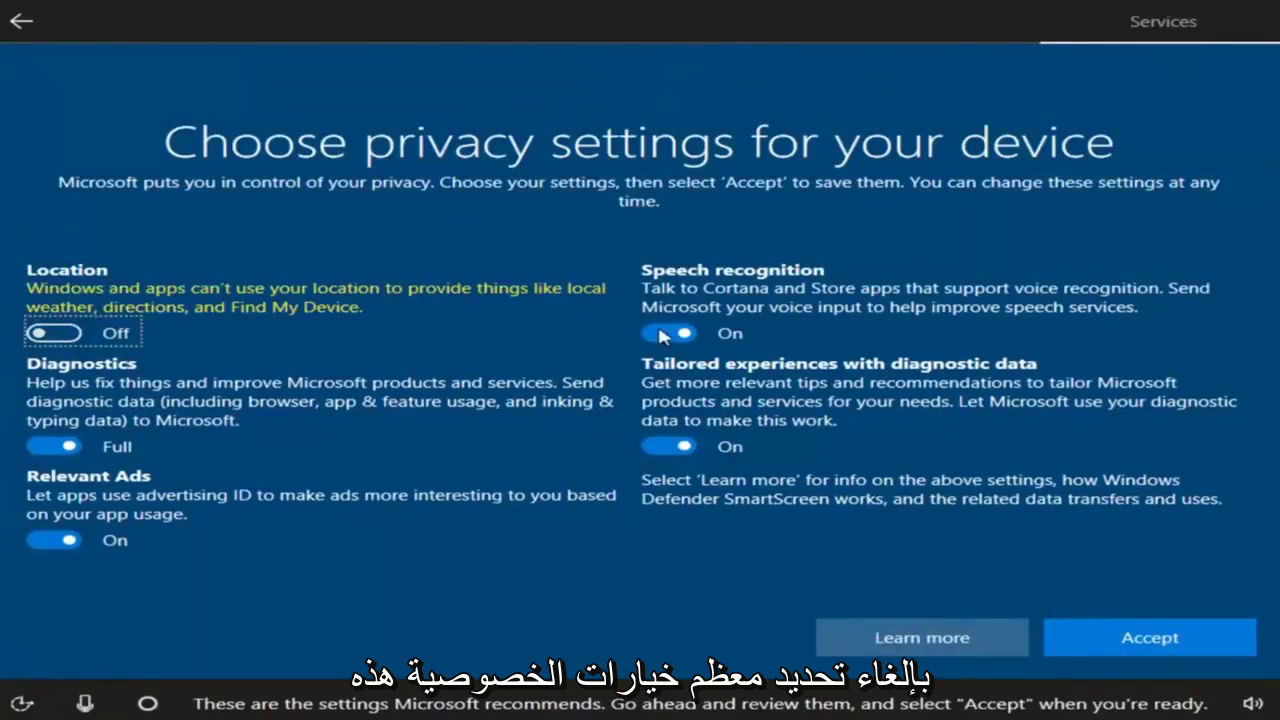
left_click(671, 333)
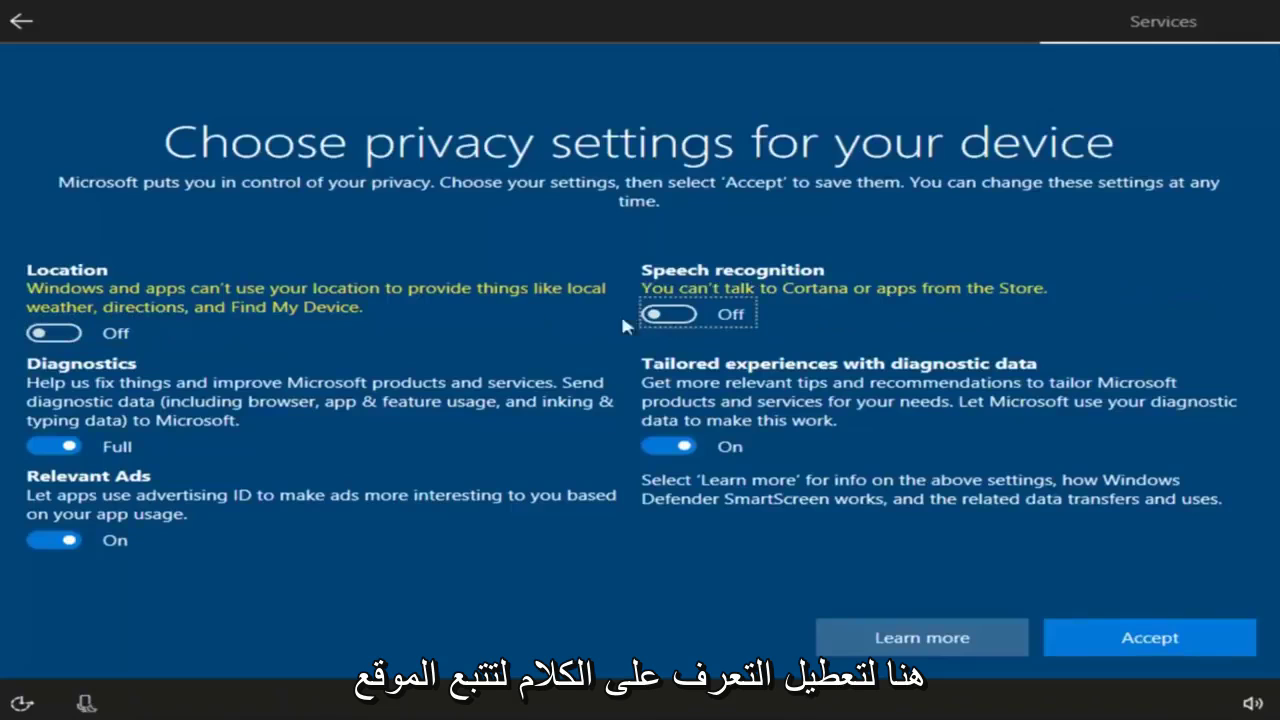
left_click(662, 447)
left_click(52, 540)
left_click(46, 446)
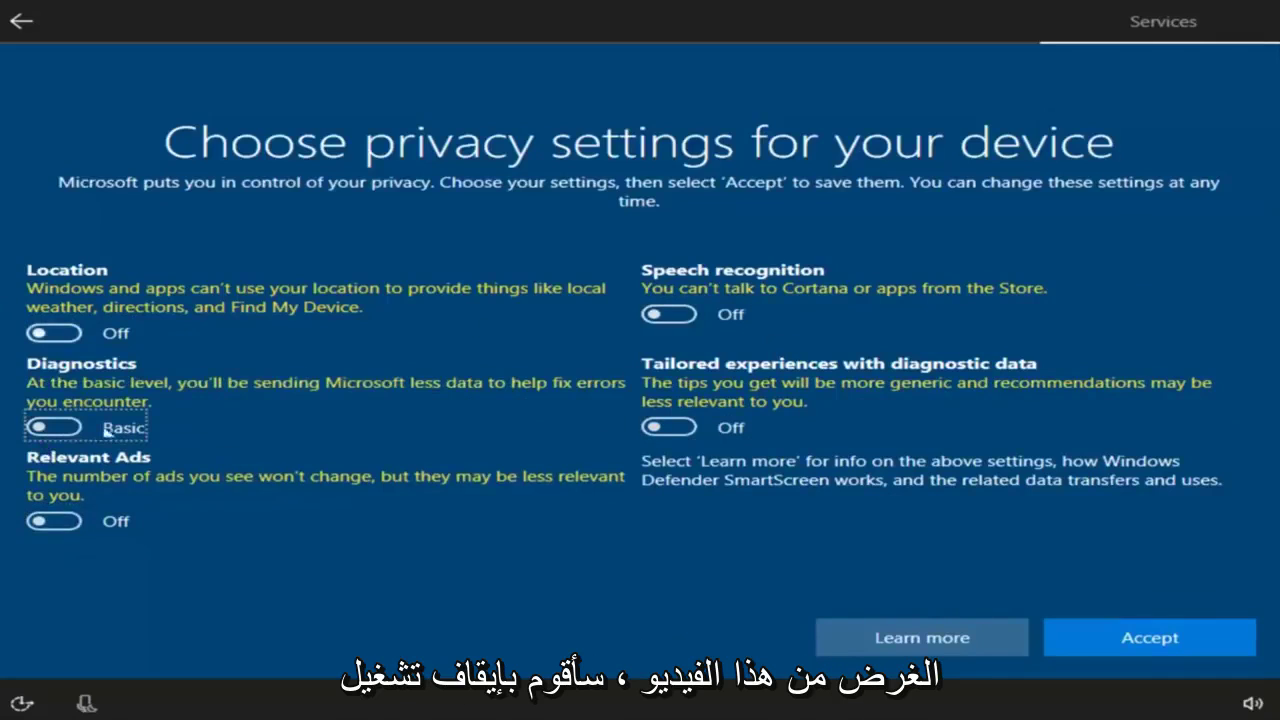
left_click(1080, 647)
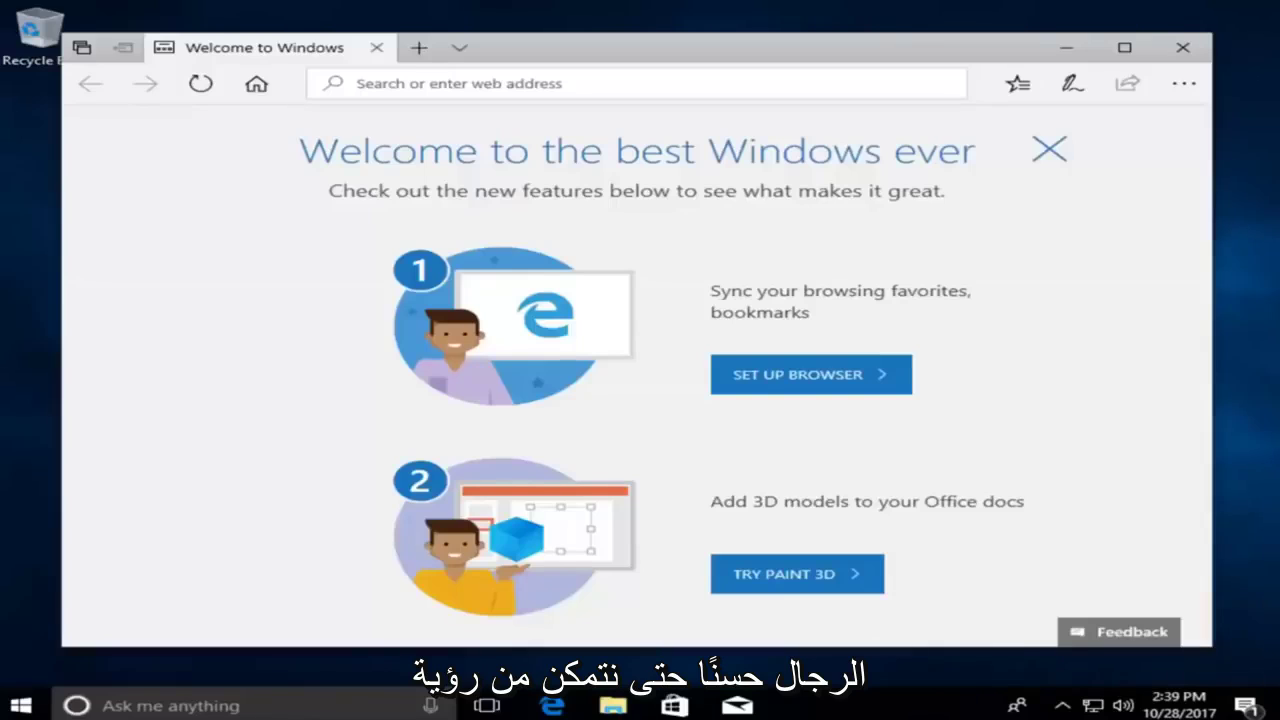
- Close the Edge Welcome to Windows window, then glance at the Start menu and dismiss it
left_click(855, 60)
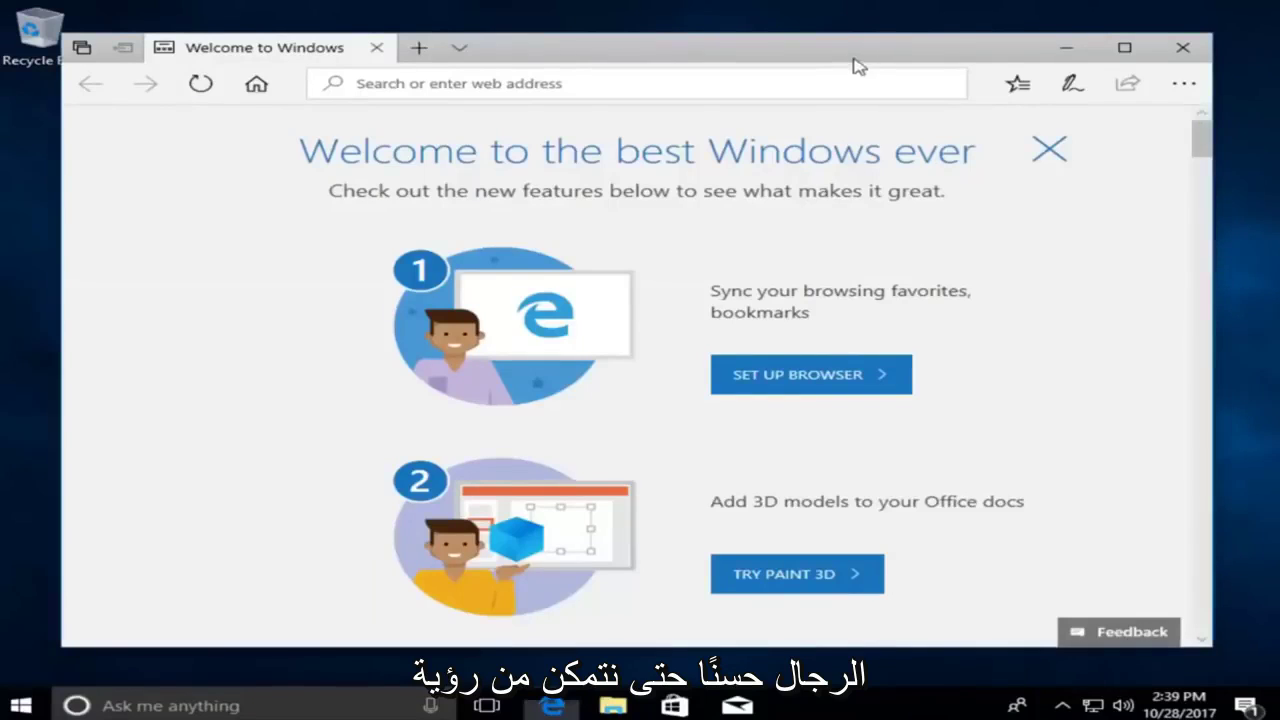
left_click(1183, 52)
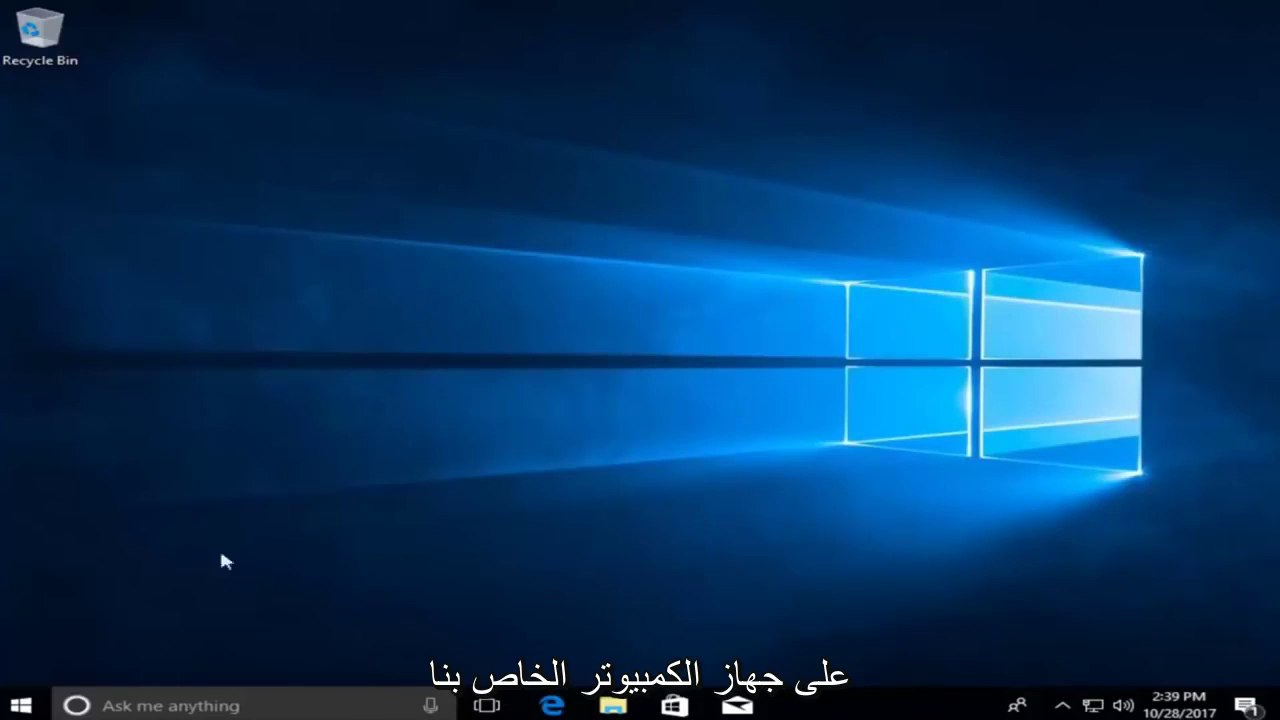
left_click(24, 705)
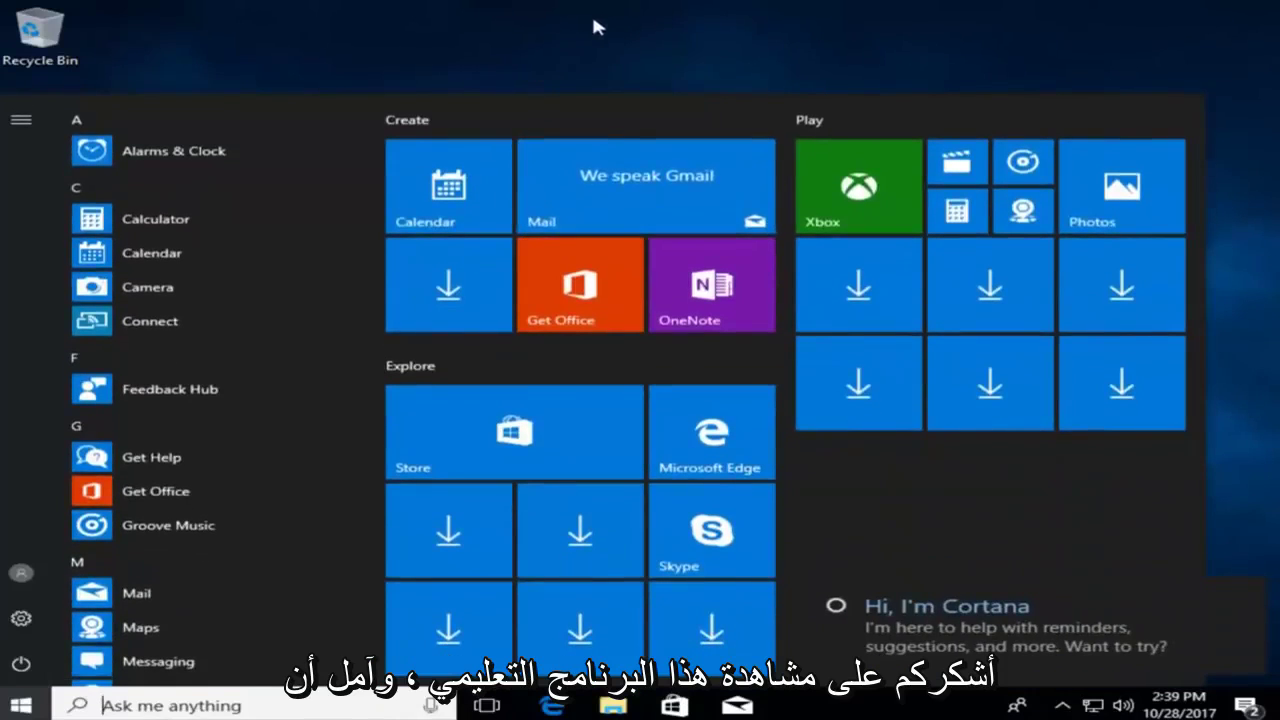
left_click(561, 42)
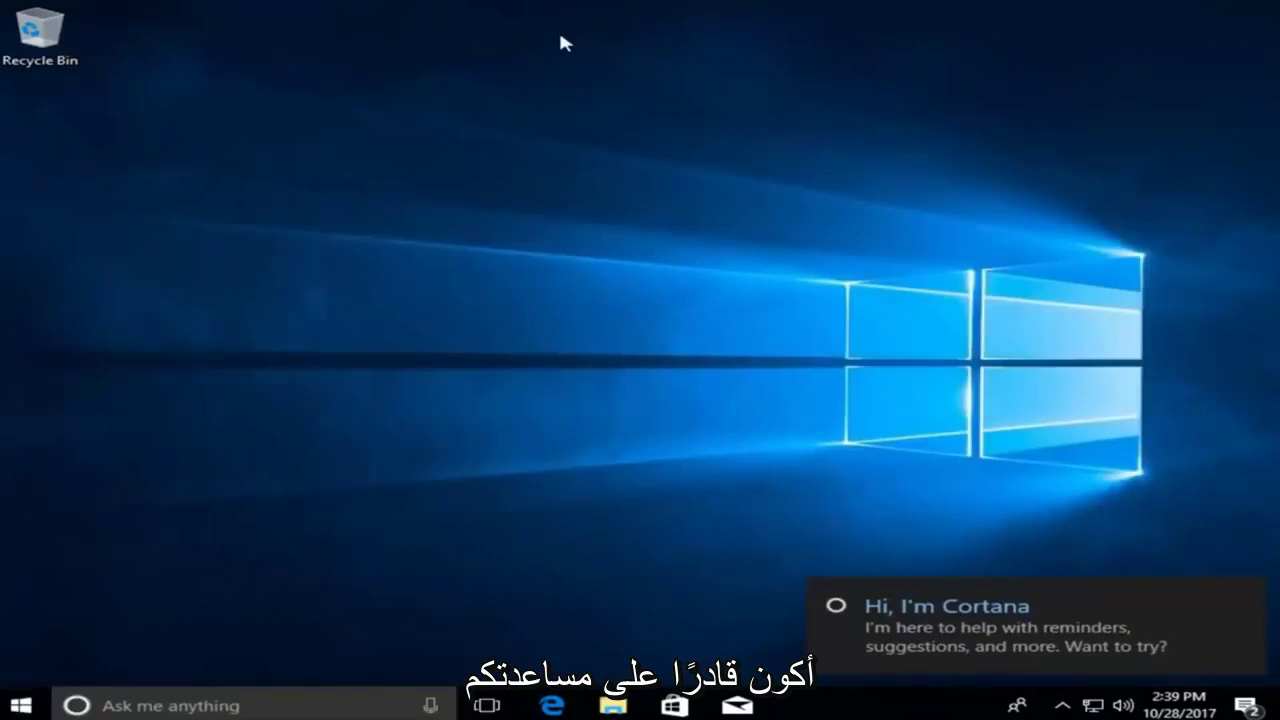